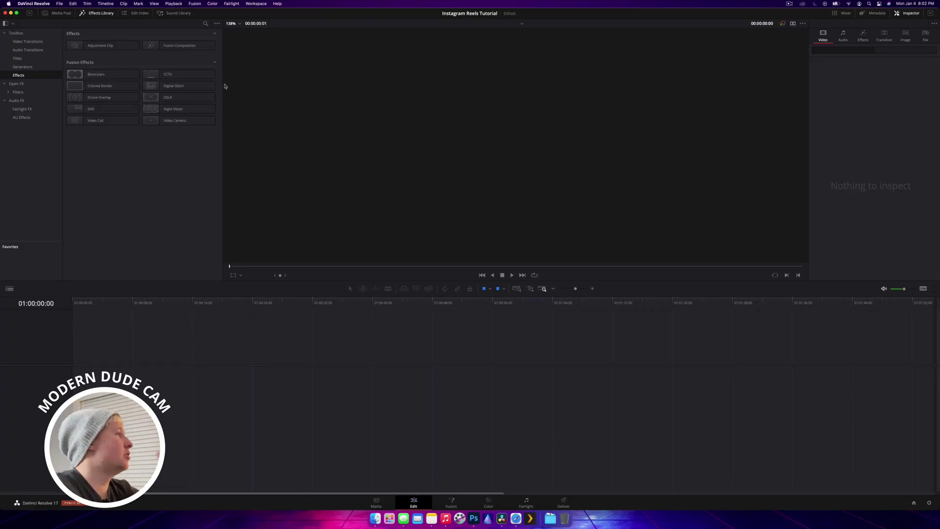
# From the Media Pool, start Import Media and browse to Desktop > Instagram Reels > Media
pyautogui.click(61, 13)
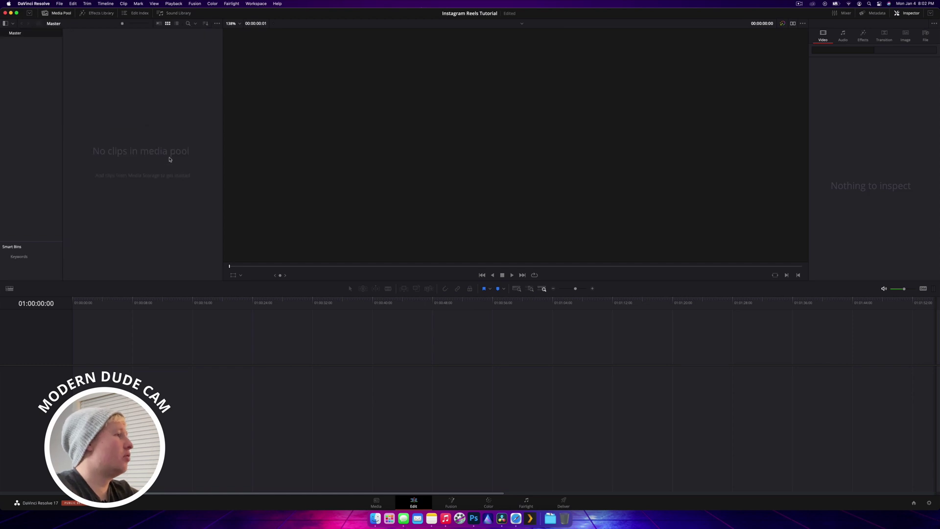
pyautogui.rightClick(170, 160)
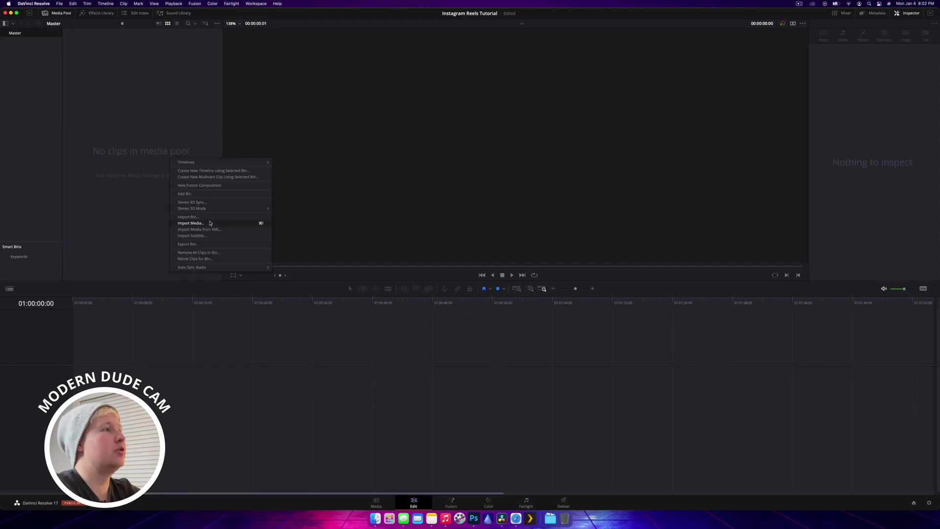
pyautogui.click(210, 223)
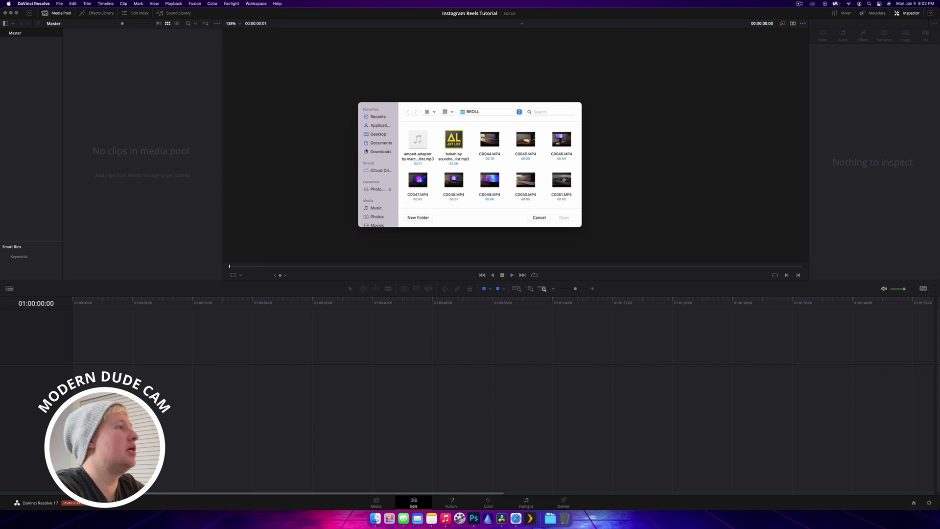
pyautogui.click(377, 134)
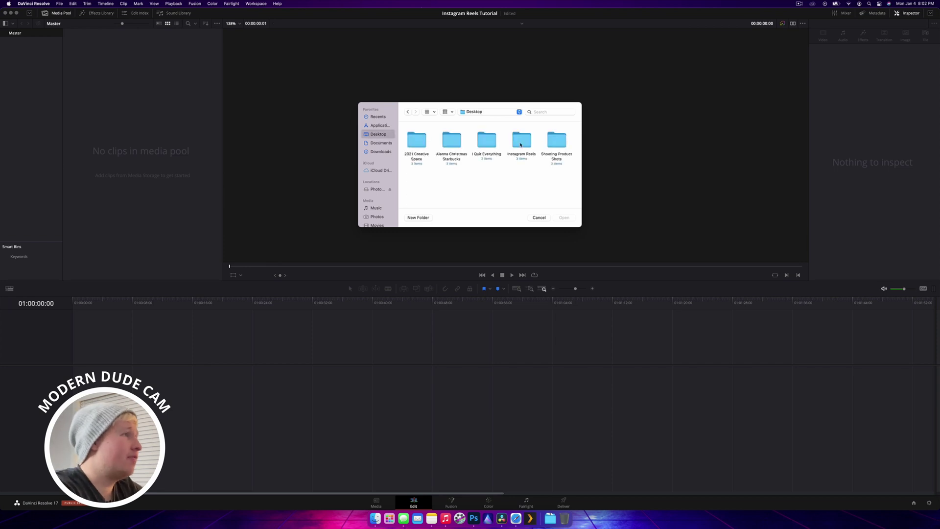
pyautogui.doubleClick(520, 143)
pyautogui.doubleClick(421, 142)
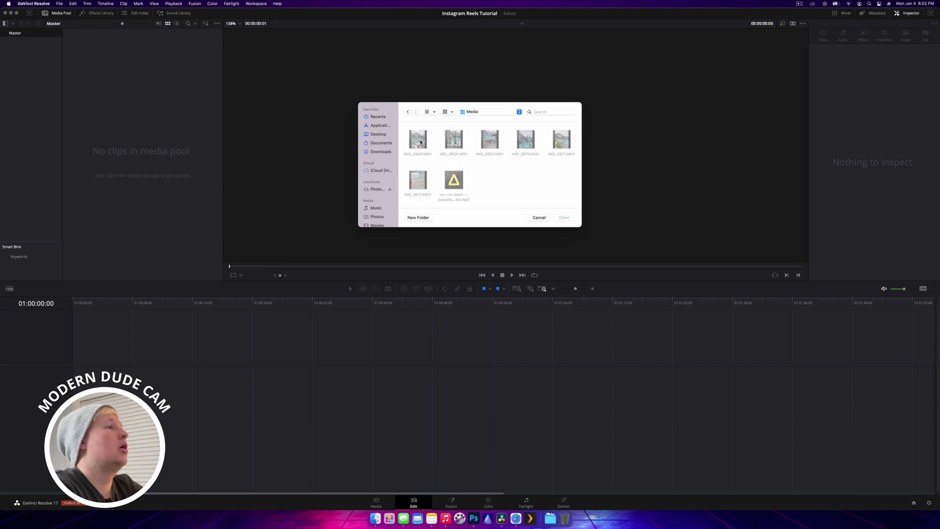
# Select all seven files in the Media folder and import them
pyautogui.moveTo(563, 166); pyautogui.dragTo(410, 134)
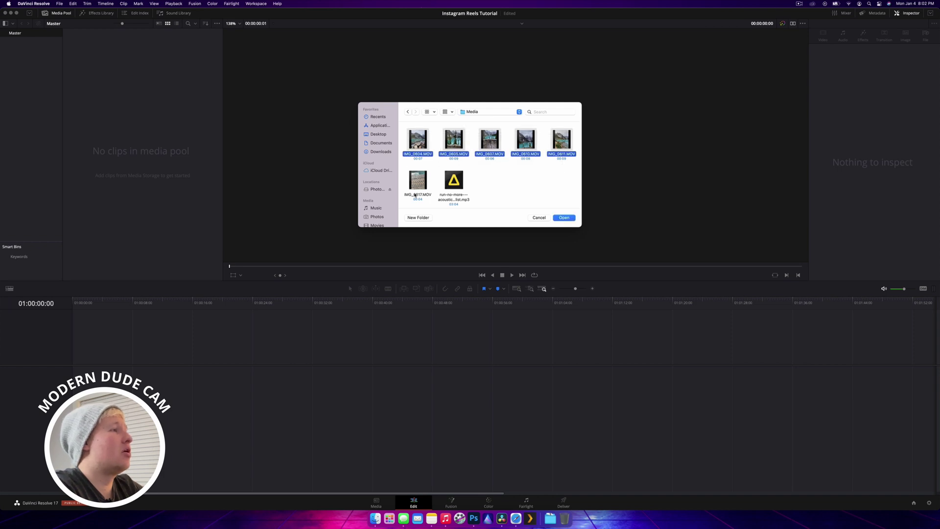
pyautogui.click(456, 198)
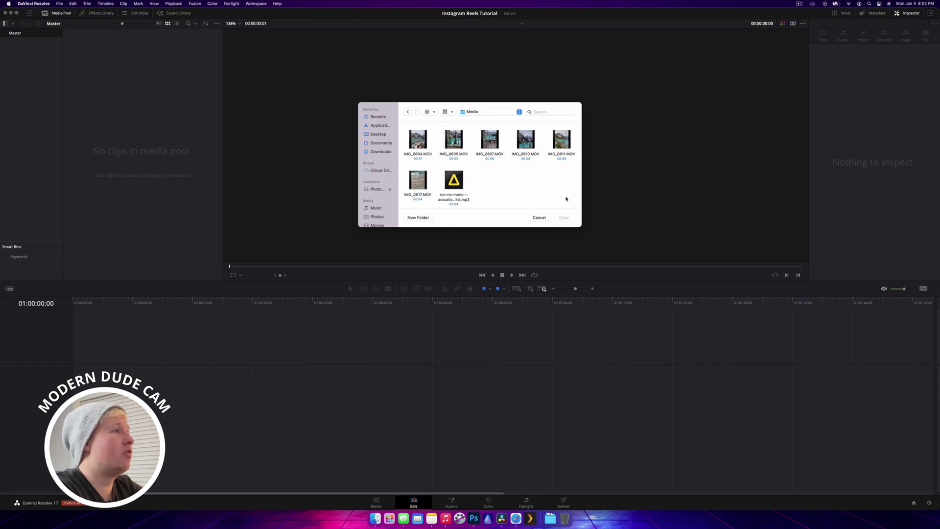
pyautogui.press('super+a')
pyautogui.click(565, 217)
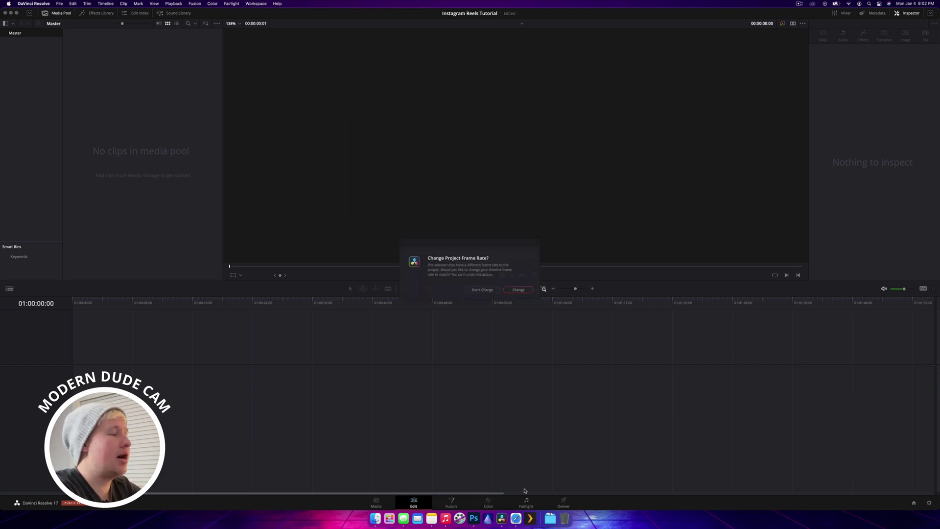
pyautogui.click(516, 518)
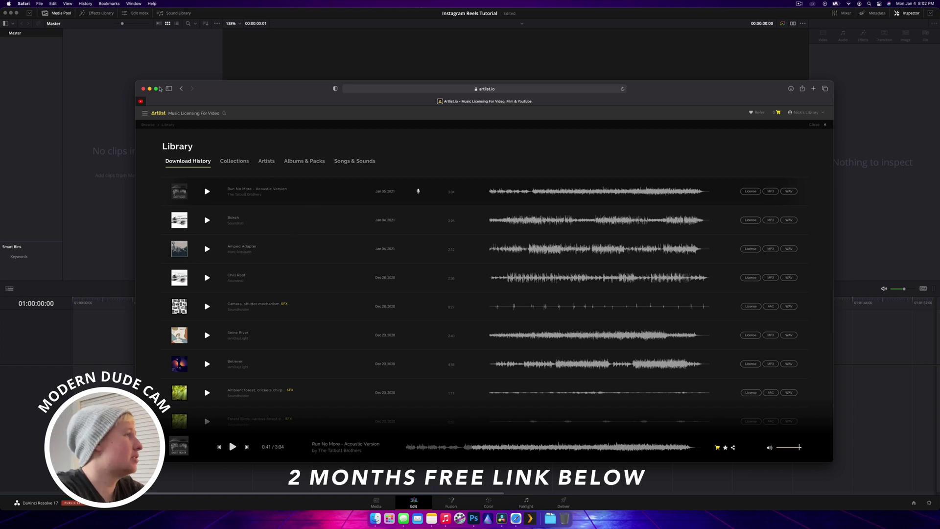
# Choose Don't Change at the frame-rate prompt so the six MOV clips and 'Run No More' load
pyautogui.click(150, 88)
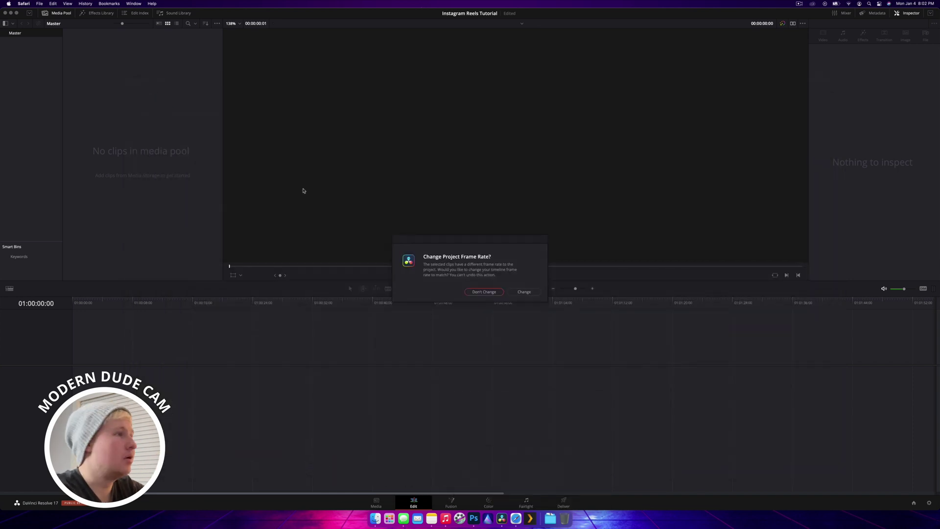
pyautogui.click(484, 292)
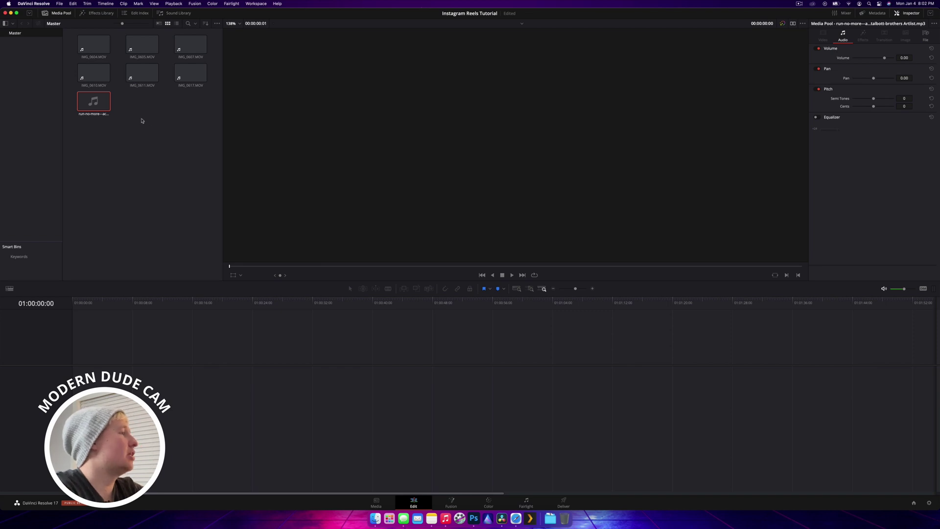
# Start a new timeline with Use Project Settings off and a 1080 x 1920 format
pyautogui.rightClick(145, 158)
pyautogui.moveTo(161, 163)
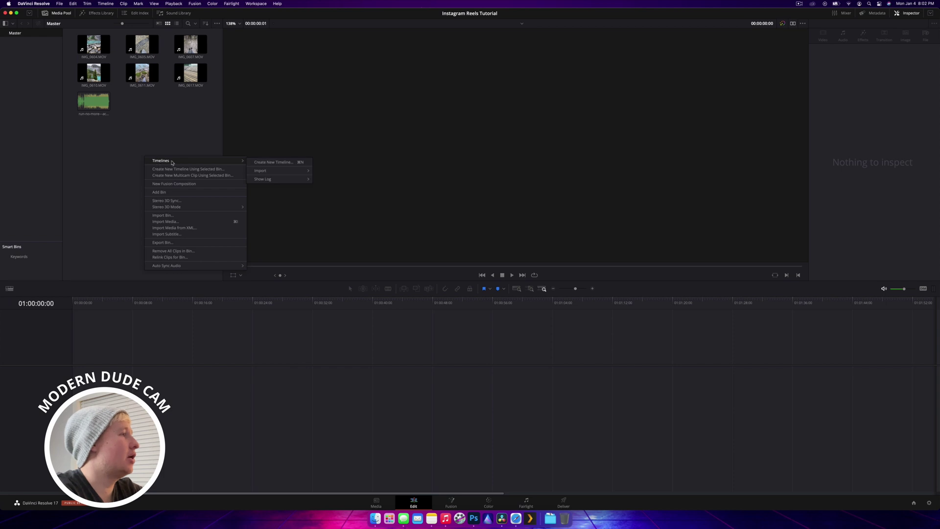
pyautogui.click(284, 164)
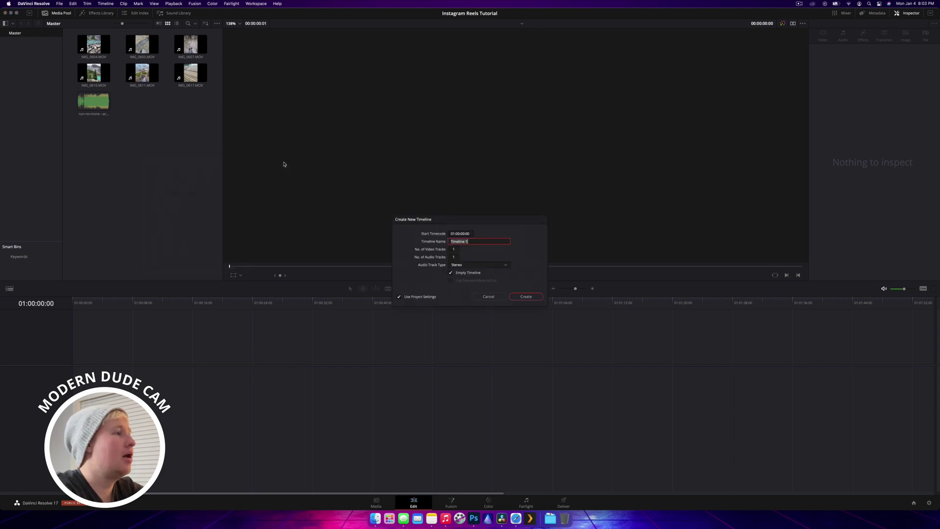
pyautogui.click(399, 297)
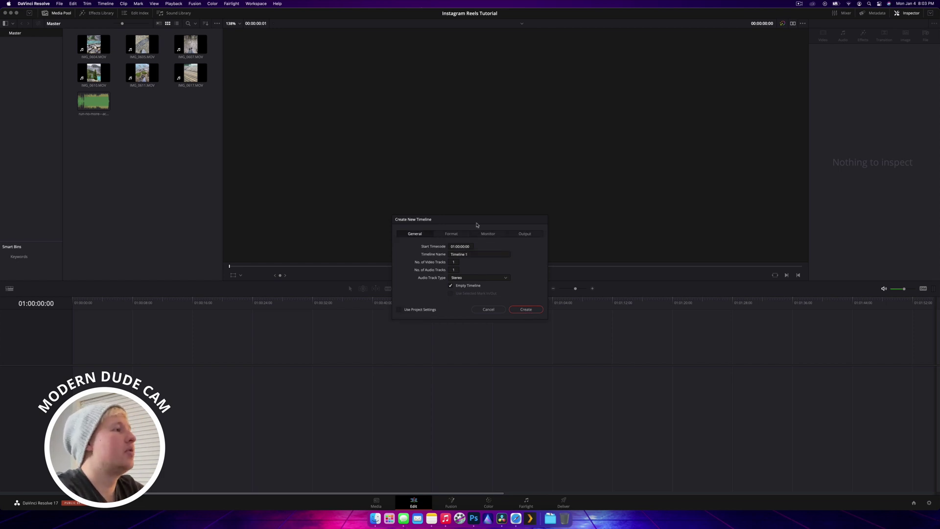
pyautogui.click(456, 234)
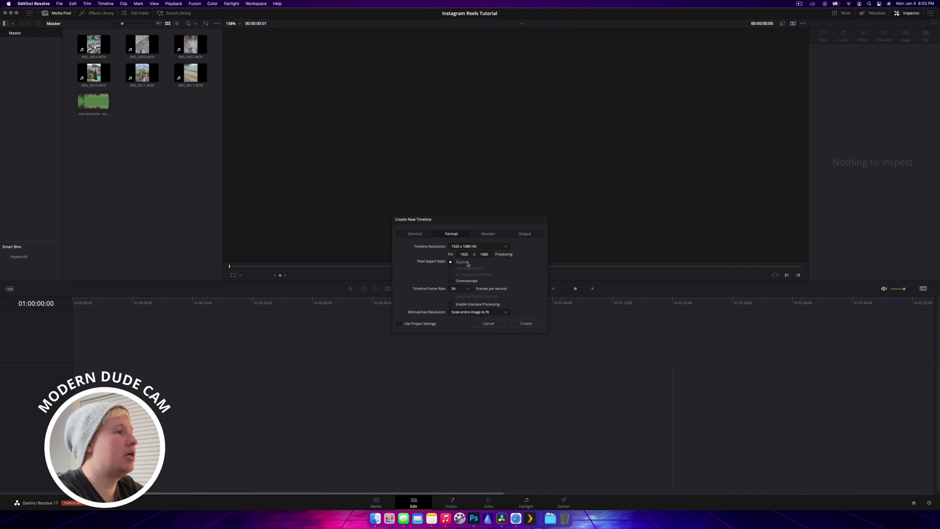
pyautogui.click(467, 254)
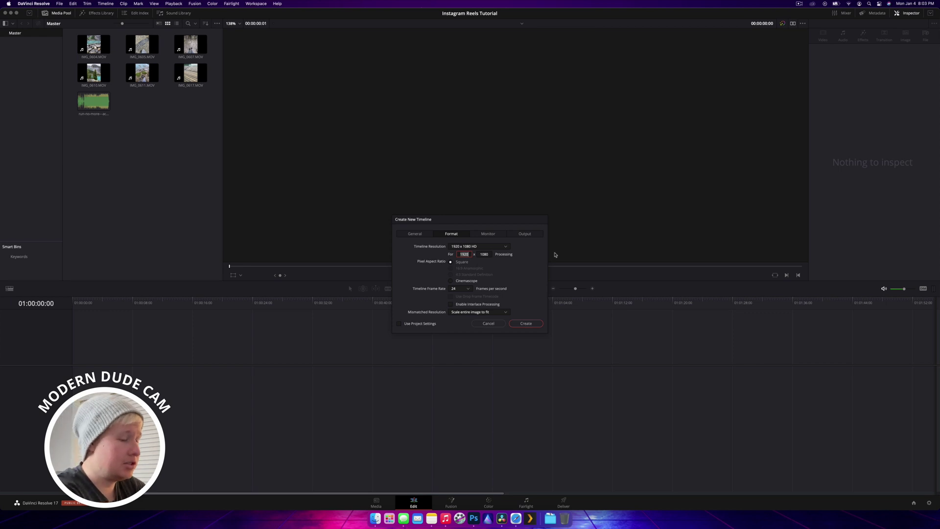
pyautogui.write('10')
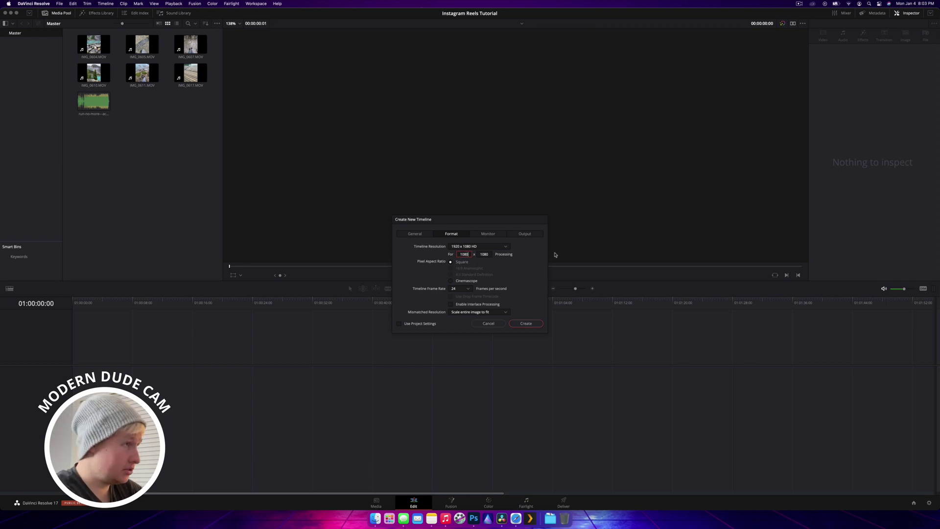
pyautogui.write('80')
pyautogui.press('Tab')
pyautogui.write('19')
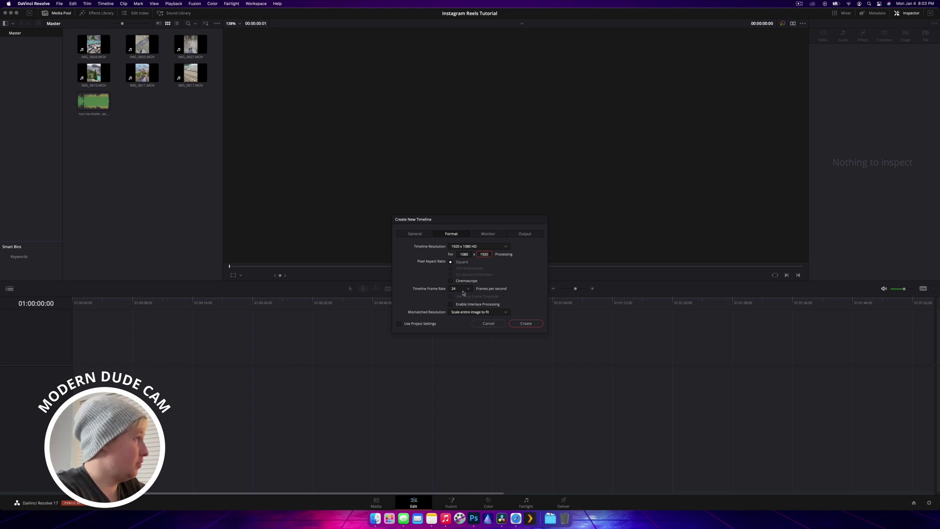
# Create the vertical timeline and drop all six MOV clips from IMG_0604 onward onto it
pyautogui.click(532, 324)
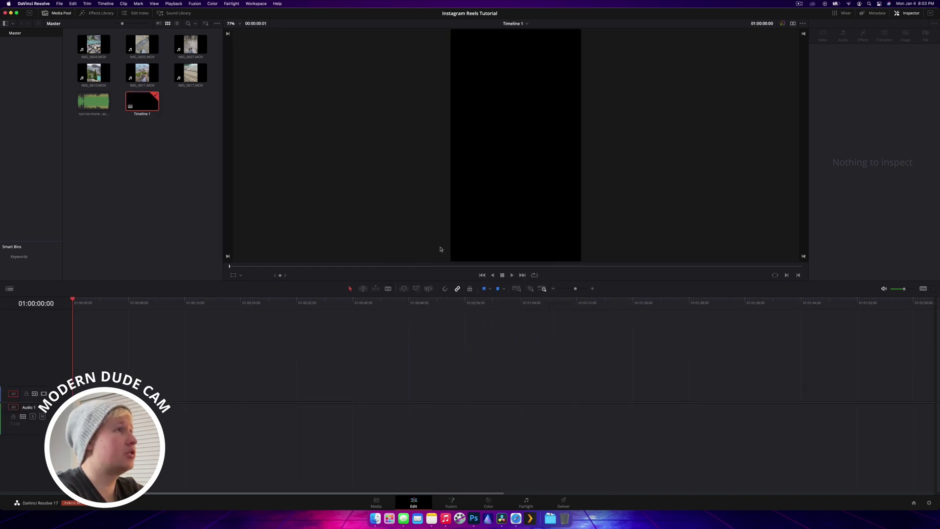
pyautogui.scroll(-2, 518, 139)
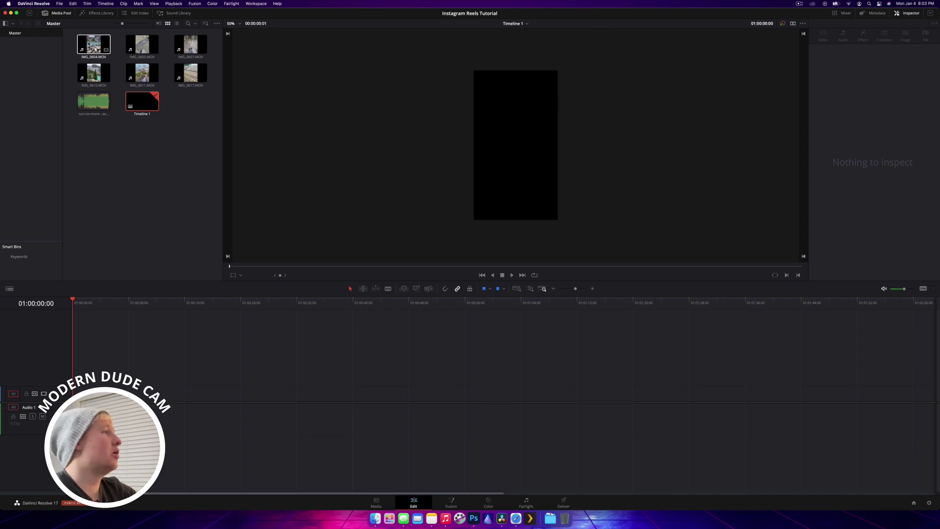
pyautogui.click(93, 44)
pyautogui.keyDown('shift'); pyautogui.click(191, 81); pyautogui.keyUp('shift')
pyautogui.moveTo(142, 44); pyautogui.dragTo(79, 398)
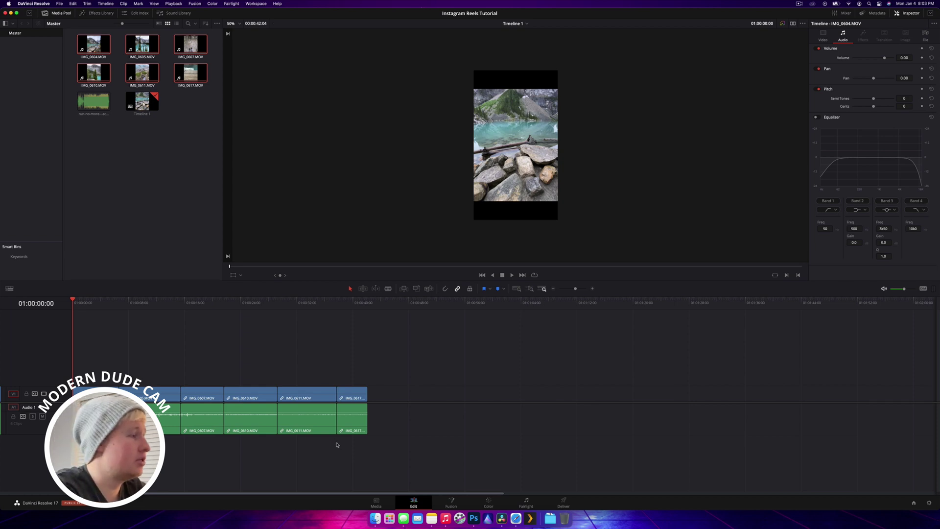
# Delete the clips' audio from Audio 1 and preview the end of the edit
pyautogui.moveTo(357, 454); pyautogui.dragTo(165, 425)
pyautogui.press('Delete')
pyautogui.moveTo(74, 303); pyautogui.dragTo(363, 305)
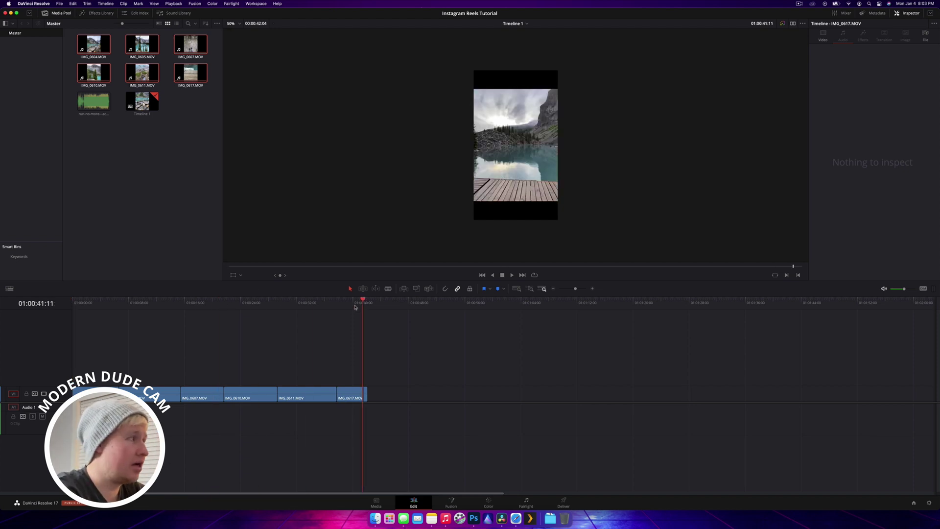
# Scrub through the timeline to preview the lake, mountain lake and rocks shots
pyautogui.moveTo(357, 305)
pyautogui.mouseDown()
pyautogui.moveTo(243, 309)
pyautogui.moveTo(367, 306)
pyautogui.mouseUp()
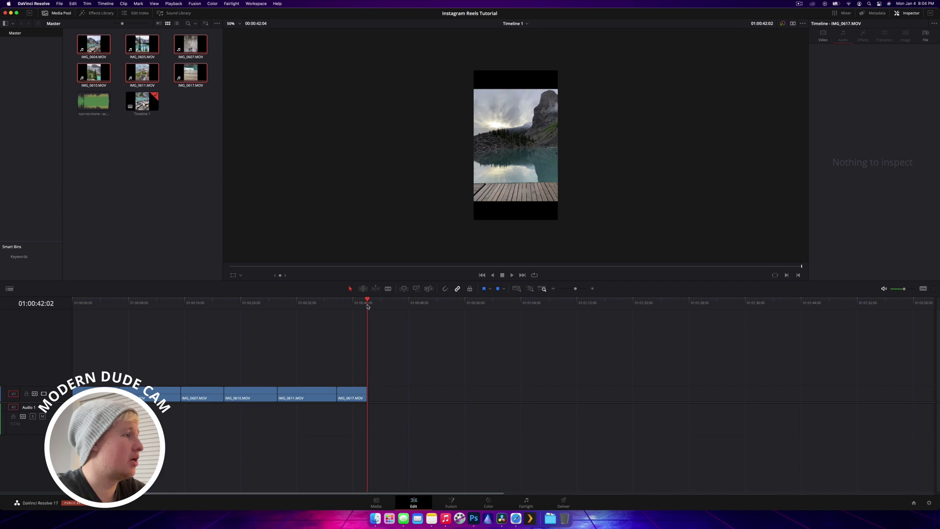
pyautogui.moveTo(368, 307); pyautogui.dragTo(276, 312)
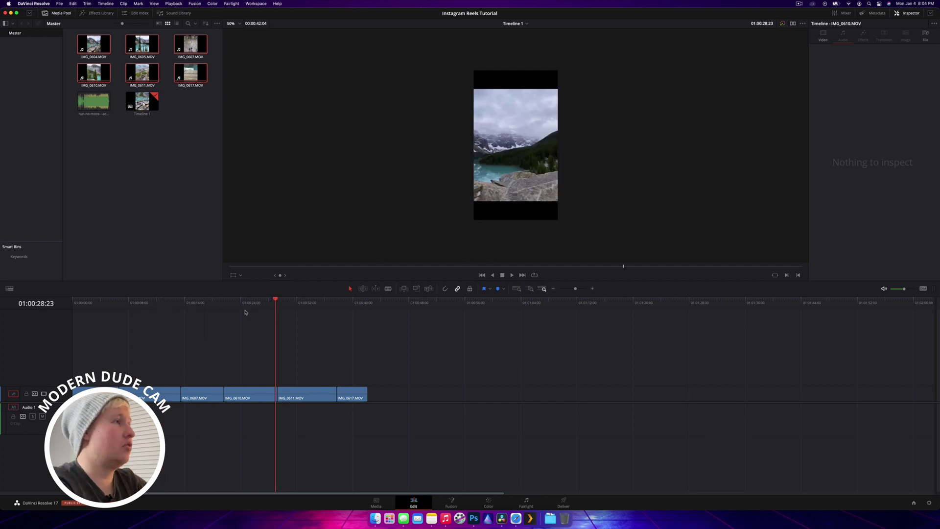
pyautogui.moveTo(243, 312); pyautogui.dragTo(135, 354)
# Move IMG_0604 up to V2 and IMG_0605 to the timeline start
pyautogui.moveTo(102, 391); pyautogui.dragTo(219, 377)
pyautogui.moveTo(147, 395); pyautogui.dragTo(101, 395)
pyautogui.moveTo(79, 302); pyautogui.dragTo(73, 303)
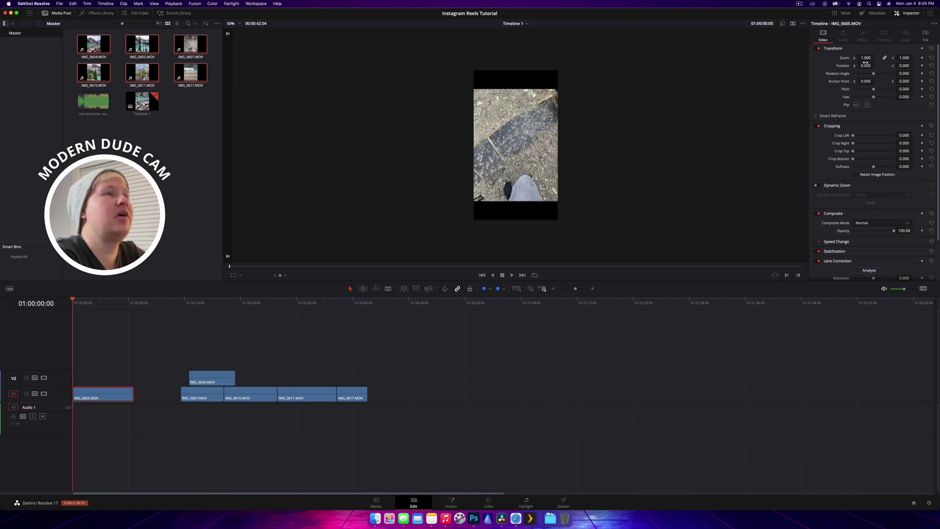
# Undo the single-clip zoom, then set Zoom to 1.350 on all six timeline clips
pyautogui.moveTo(865, 58)
pyautogui.mouseDown()
pyautogui.moveTo(874, 58)
pyautogui.moveTo(865, 58)
pyautogui.mouseUp()
pyautogui.press('super+z')
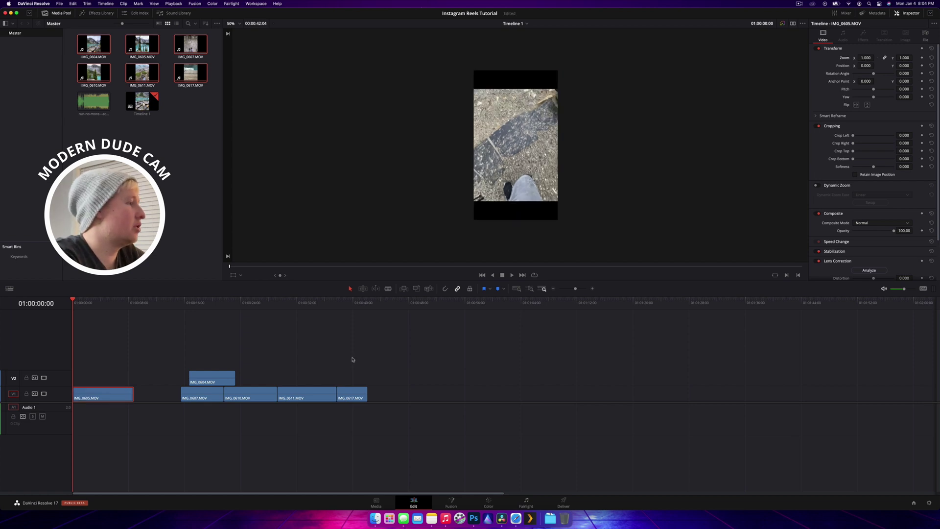
pyautogui.moveTo(366, 353); pyautogui.dragTo(30, 463)
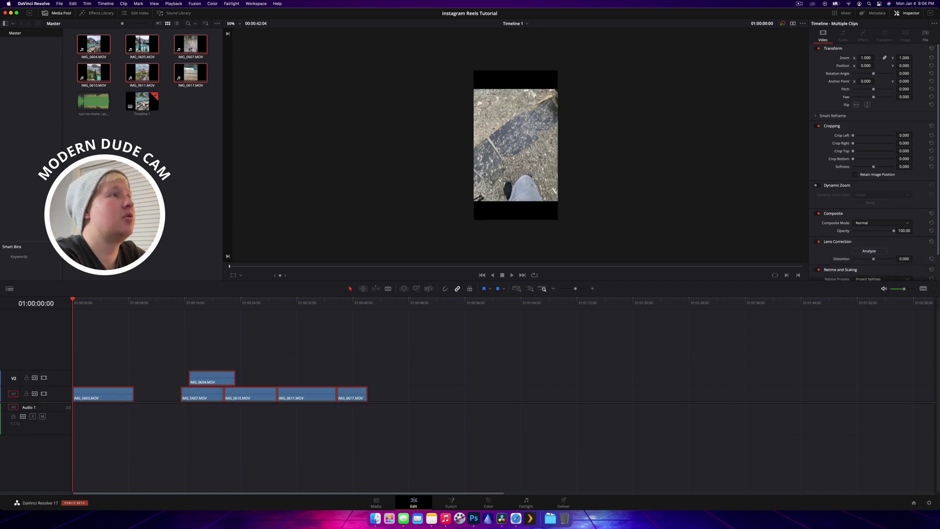
pyautogui.moveTo(876, 58); pyautogui.dragTo(865, 58)
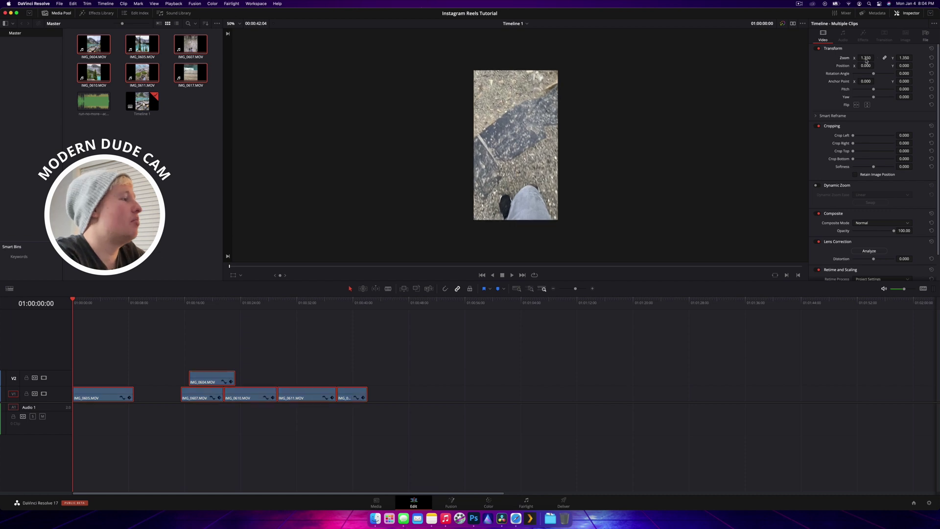
pyautogui.click(252, 312)
# Play the edit from the start and zoom the timeline in for finer detail
pyautogui.click(204, 321)
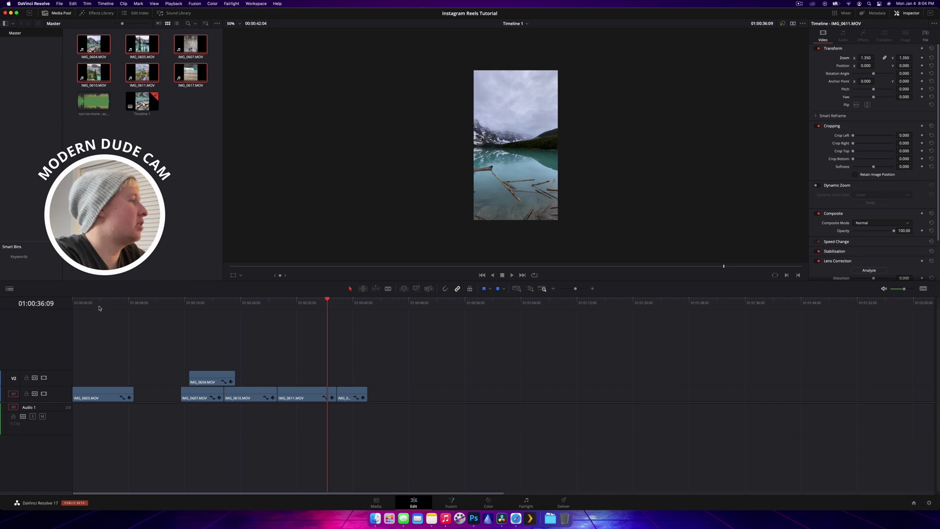
pyautogui.press('Home')
pyautogui.press('space')
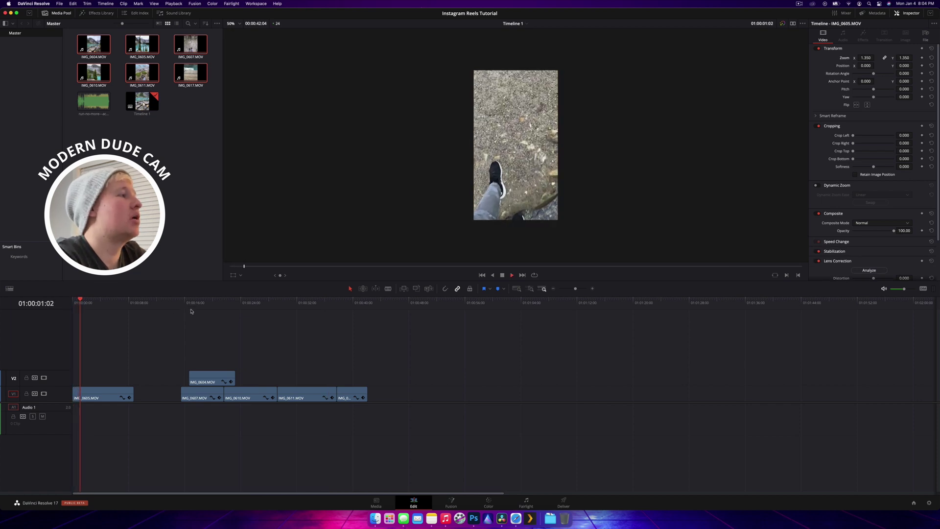
pyautogui.press('space')
pyautogui.press('super+equal')
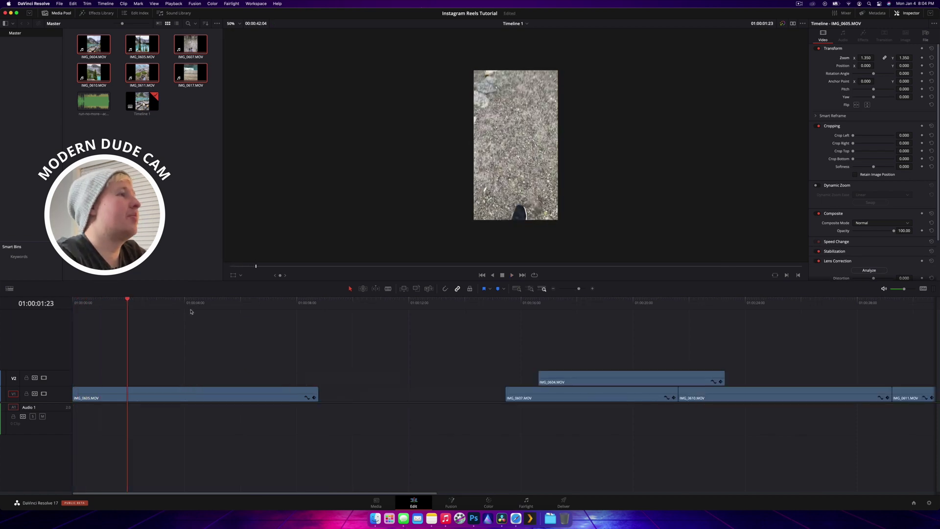
pyautogui.press('space')
# Ripple-trim IMG_0605's head at the playhead twice, to about 12 frames in
pyautogui.click(126, 303)
pyautogui.moveTo(126, 305); pyautogui.dragTo(109, 304)
pyautogui.press('super+shift+bracketleft')
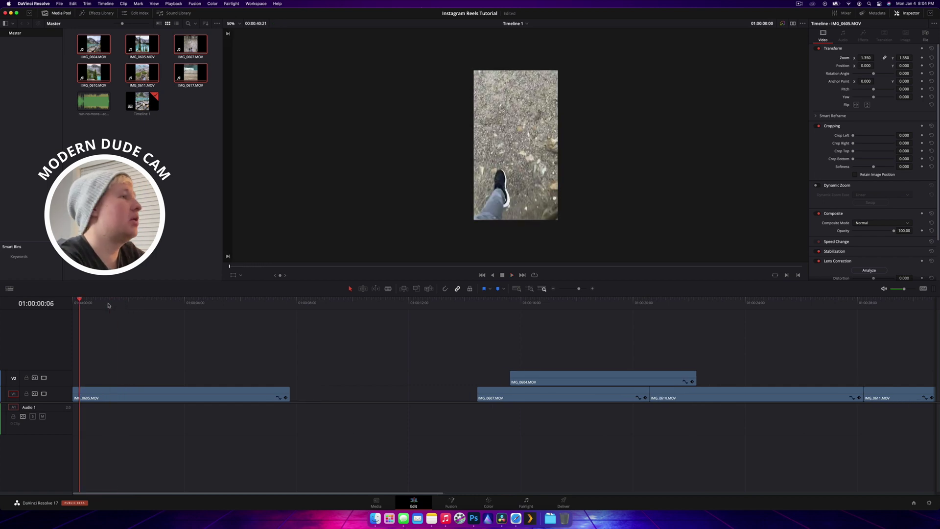
pyautogui.press('space')
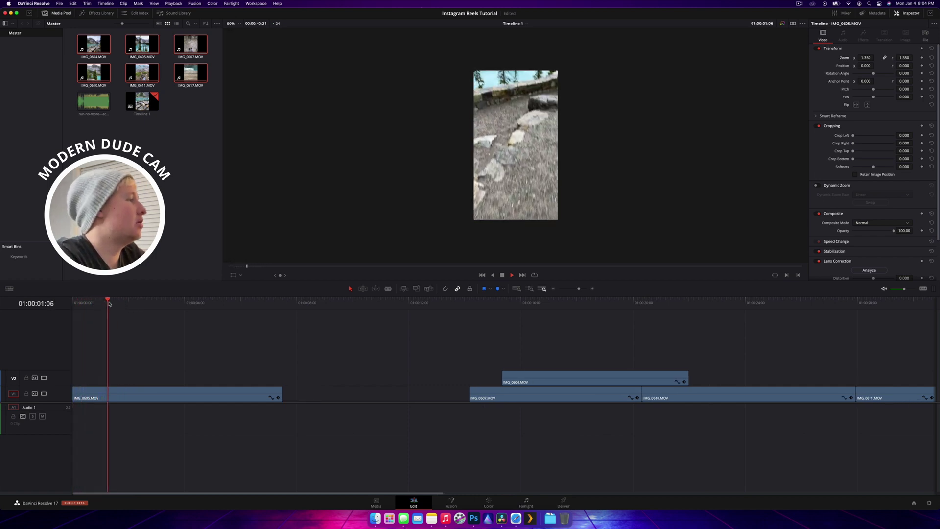
pyautogui.press('space')
pyautogui.moveTo(108, 305); pyautogui.dragTo(86, 304)
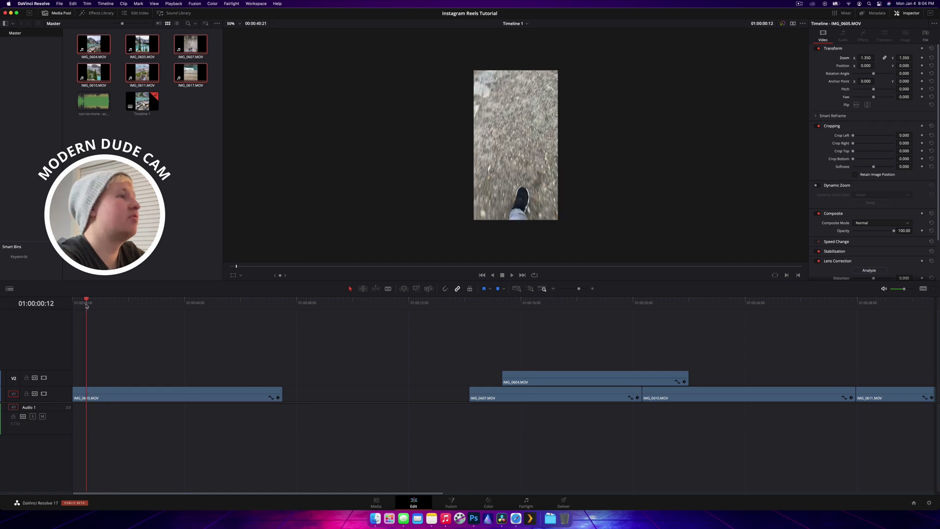
pyautogui.press('super+shift+bracketleft')
pyautogui.press('space')
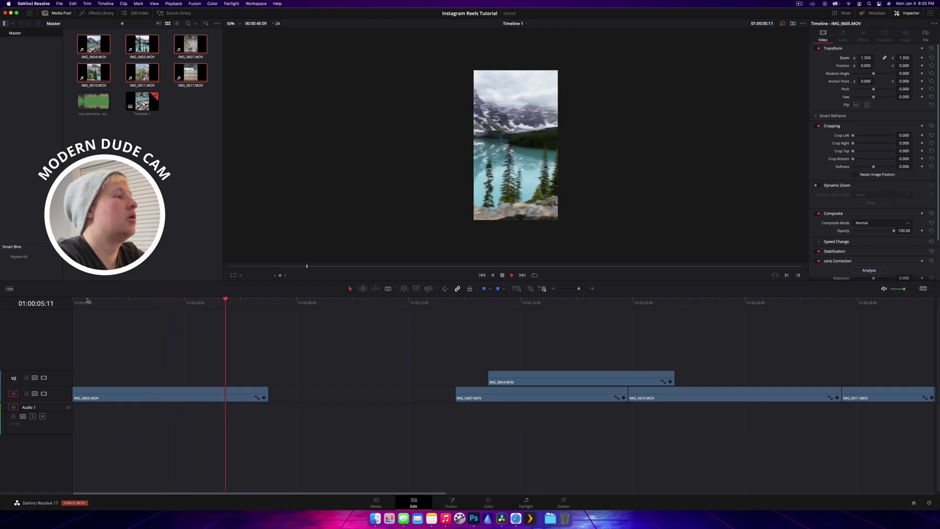
# Move IMG_0604 to a third video track and place IMG_0610 right after IMG_0605
pyautogui.moveTo(503, 377); pyautogui.dragTo(288, 372)
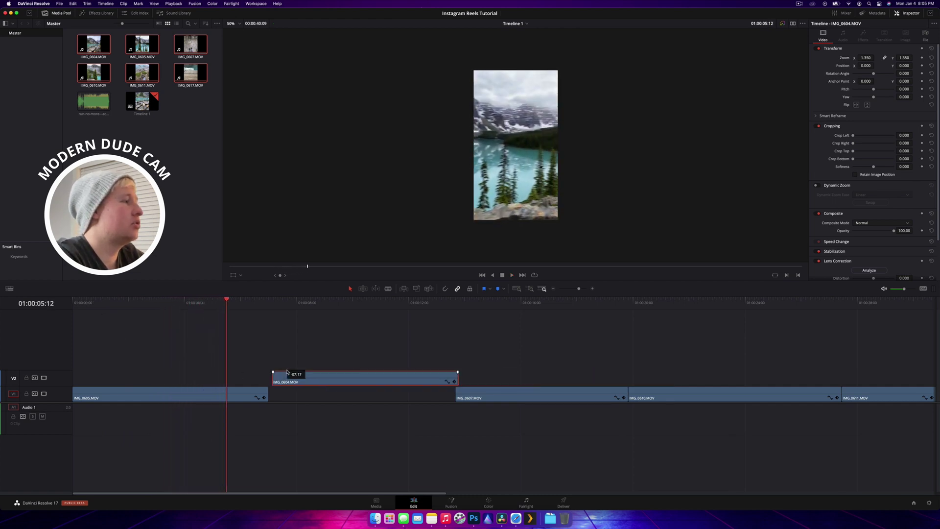
pyautogui.moveTo(275, 313); pyautogui.dragTo(725, 306)
pyautogui.moveTo(328, 375); pyautogui.dragTo(733, 359)
pyautogui.moveTo(709, 400); pyautogui.dragTo(362, 376)
pyautogui.moveTo(463, 394); pyautogui.dragTo(571, 394)
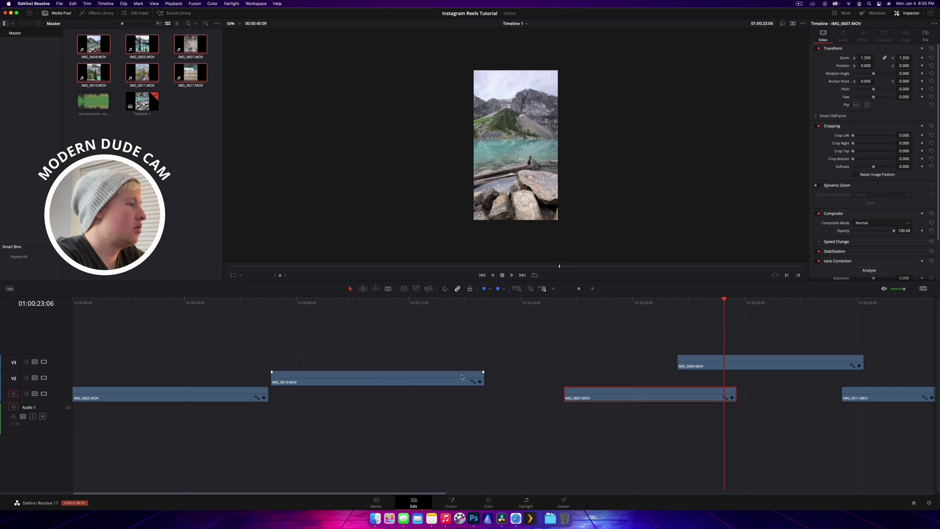
pyautogui.moveTo(462, 378); pyautogui.dragTo(460, 393)
# Trim IMG_0605's end near 4 seconds, butt IMG_0610 against it, and trim IMG_0610's start
pyautogui.click(245, 304)
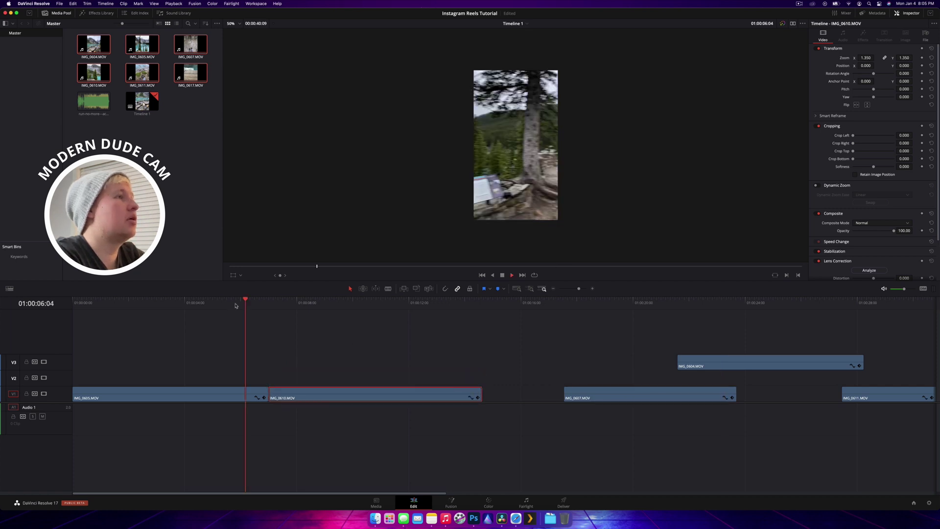
pyautogui.moveTo(237, 305); pyautogui.dragTo(213, 302)
pyautogui.moveTo(237, 393); pyautogui.dragTo(213, 393)
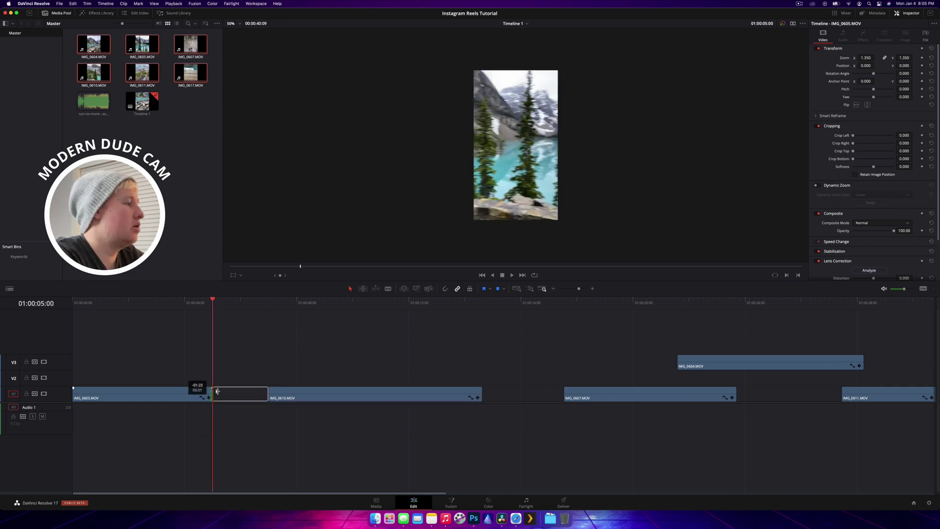
pyautogui.moveTo(321, 394); pyautogui.dragTo(272, 401)
pyautogui.click(192, 303)
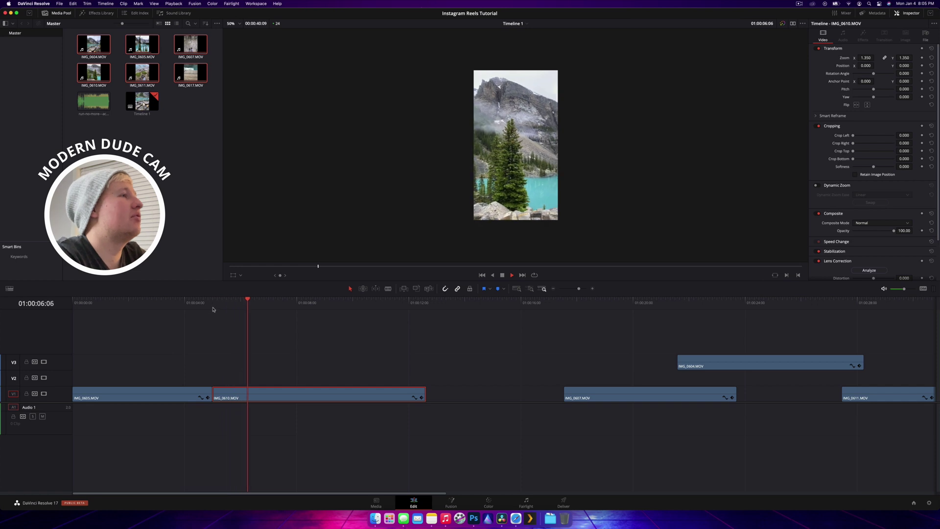
pyautogui.press('space')
pyautogui.moveTo(214, 391); pyautogui.dragTo(237, 393)
# Review the tightened cut and trim a little off the end of IMG_0610
pyautogui.hotkey('shift', 'Left')
pyautogui.press('space')
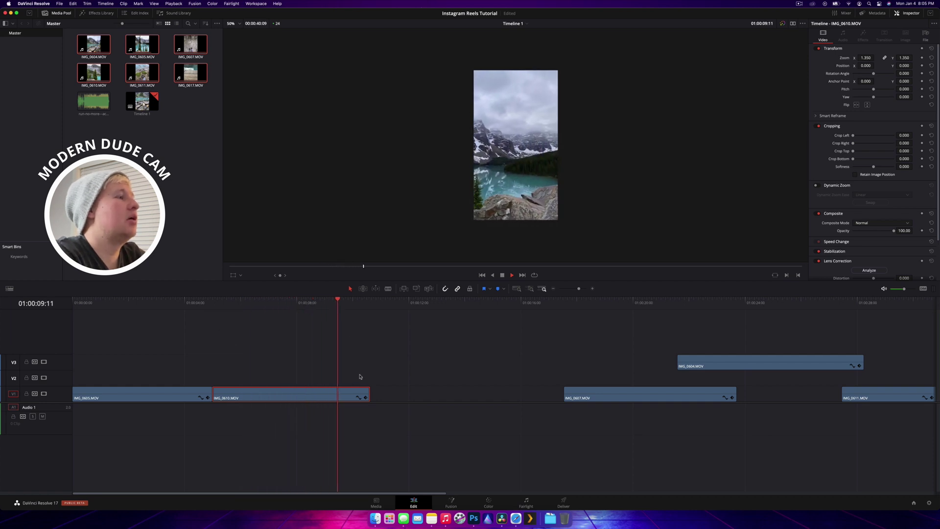
pyautogui.press('space')
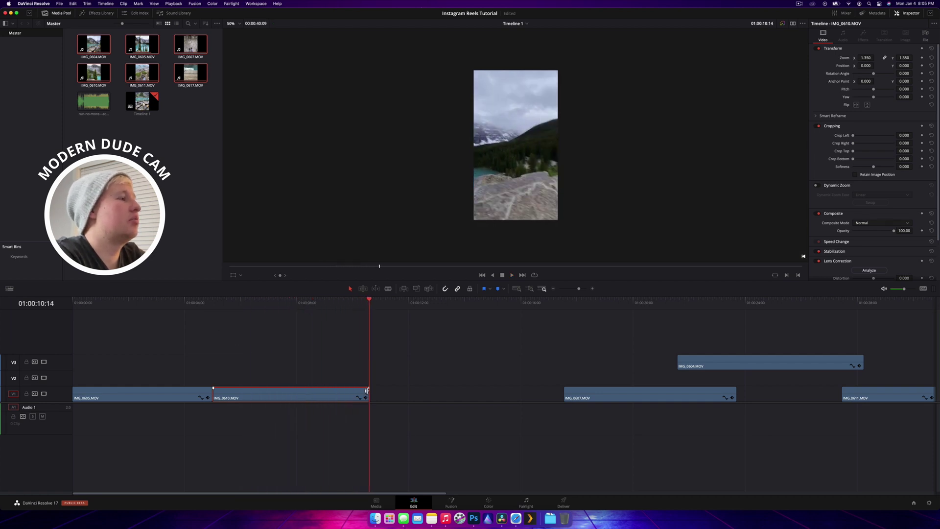
pyautogui.moveTo(367, 390); pyautogui.dragTo(360, 390)
# Reposition IMG_0607 along the main track near 20 seconds and preview it
pyautogui.moveTo(571, 302); pyautogui.dragTo(657, 302)
pyautogui.click(647, 397)
pyautogui.moveTo(646, 399); pyautogui.dragTo(672, 399)
pyautogui.moveTo(613, 301); pyautogui.dragTo(634, 355)
# Delete IMG_0604 and IMG_0617 from the timeline
pyautogui.press('Delete')
pyautogui.hscroll(5, 632, 361)
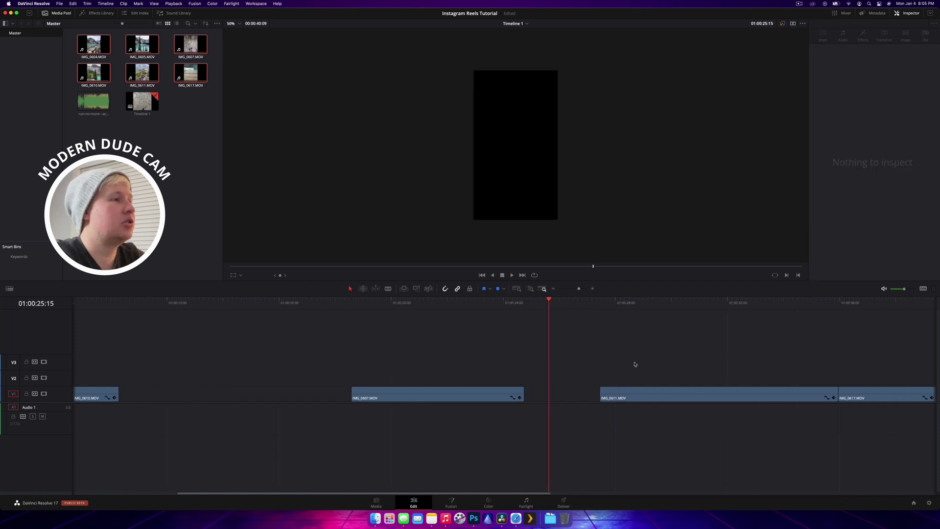
pyautogui.moveTo(549, 306); pyautogui.dragTo(813, 307)
pyautogui.click(856, 393)
pyautogui.press('BackSpace')
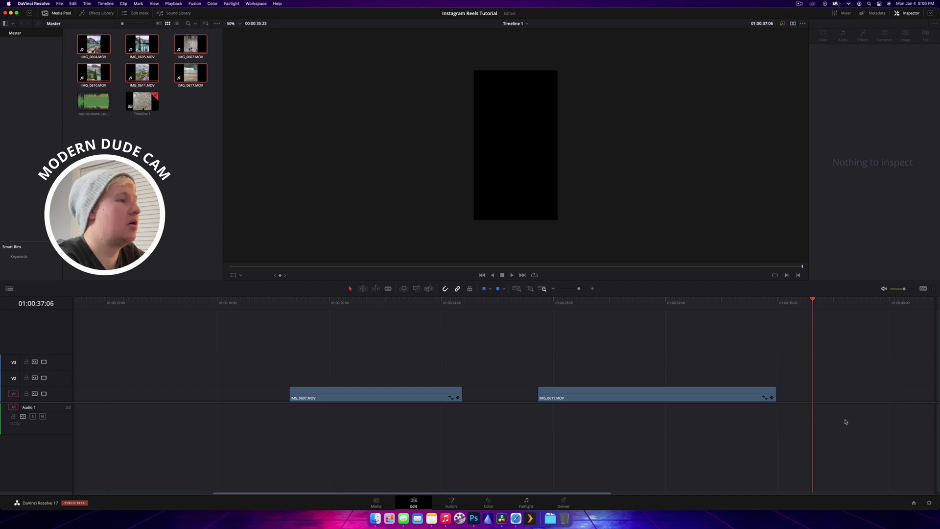
# Close the gaps by butting IMG_0611 after IMG_0610 and IMG_0607 after IMG_0611
pyautogui.hscroll(-5, 575, 353)
pyautogui.moveTo(727, 394); pyautogui.dragTo(247, 381)
pyautogui.moveTo(470, 394); pyautogui.dragTo(483, 394)
pyautogui.moveTo(411, 380); pyautogui.dragTo(412, 392)
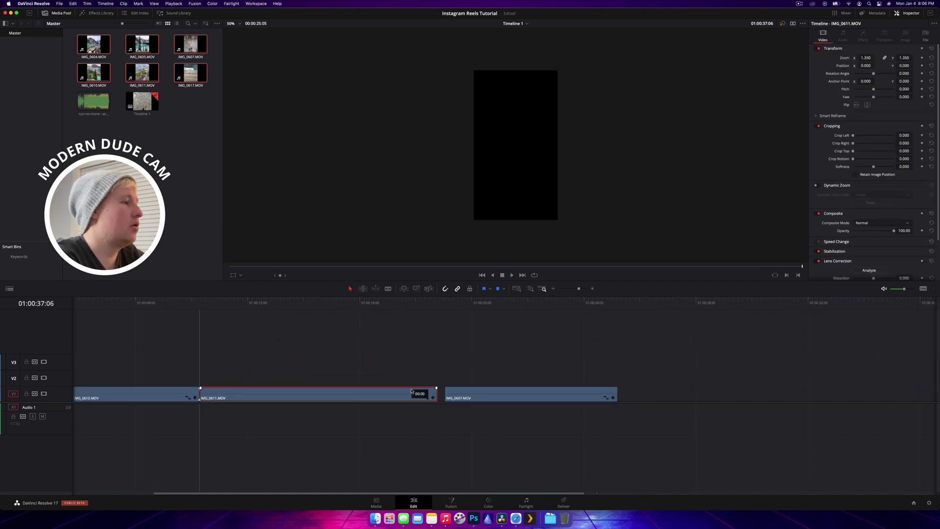
pyautogui.moveTo(505, 390); pyautogui.dragTo(497, 391)
pyautogui.press('space')
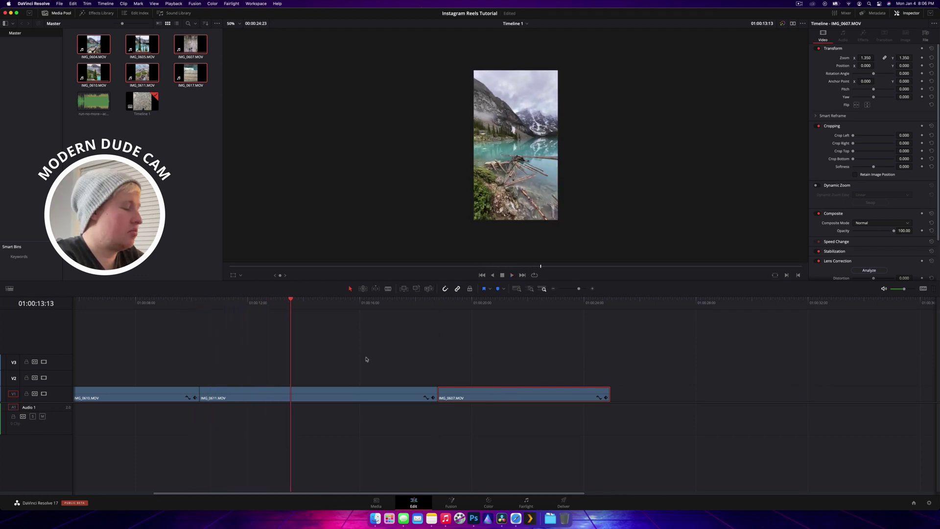
# Fade out the end of IMG_0607 and lay the 'Run No More' song on Audio 1
pyautogui.click(438, 306)
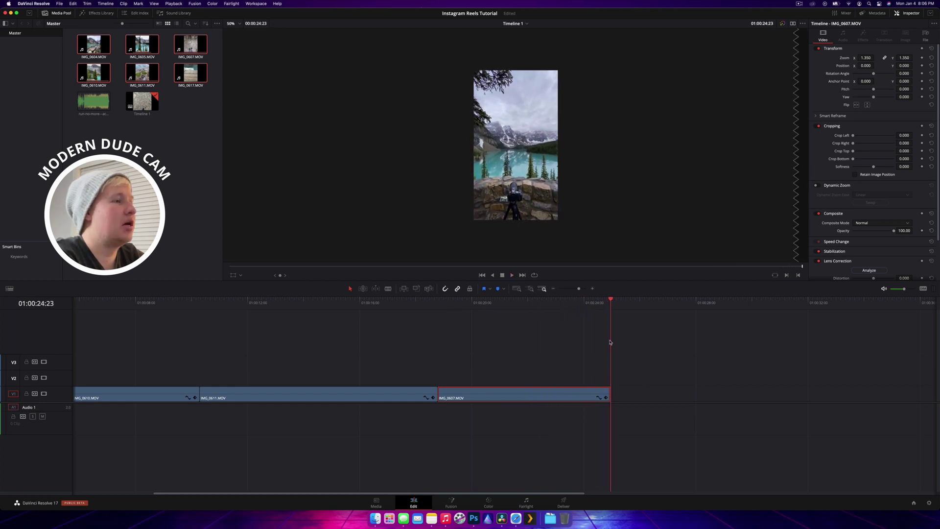
pyautogui.moveTo(610, 388); pyautogui.dragTo(597, 387)
pyautogui.click(592, 303)
pyautogui.press('space')
pyautogui.hscroll(-5, 484, 315)
pyautogui.moveTo(91, 109); pyautogui.dragTo(68, 420)
# Trim the music clip to start later in the song and move it to the timeline start
pyautogui.click(69, 304)
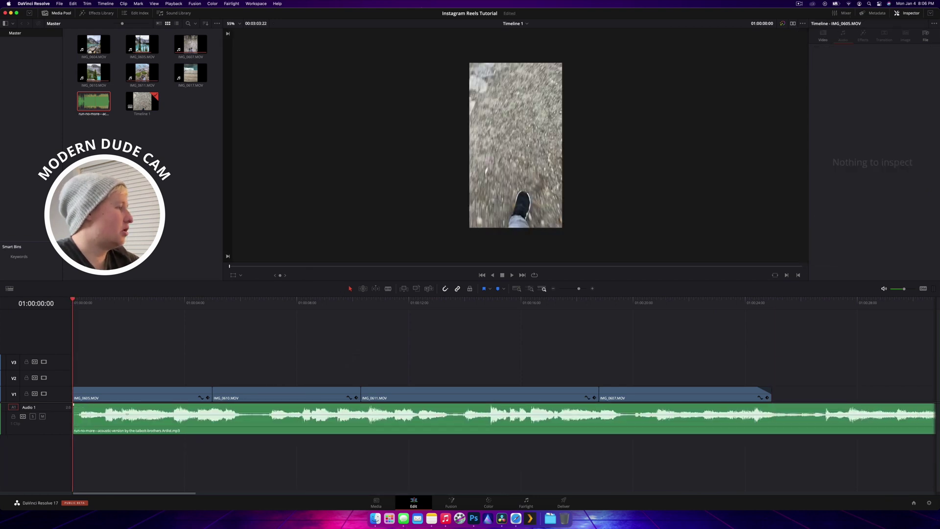
pyautogui.click(105, 422)
pyautogui.hotkey('shift', 'z')
pyautogui.press('space')
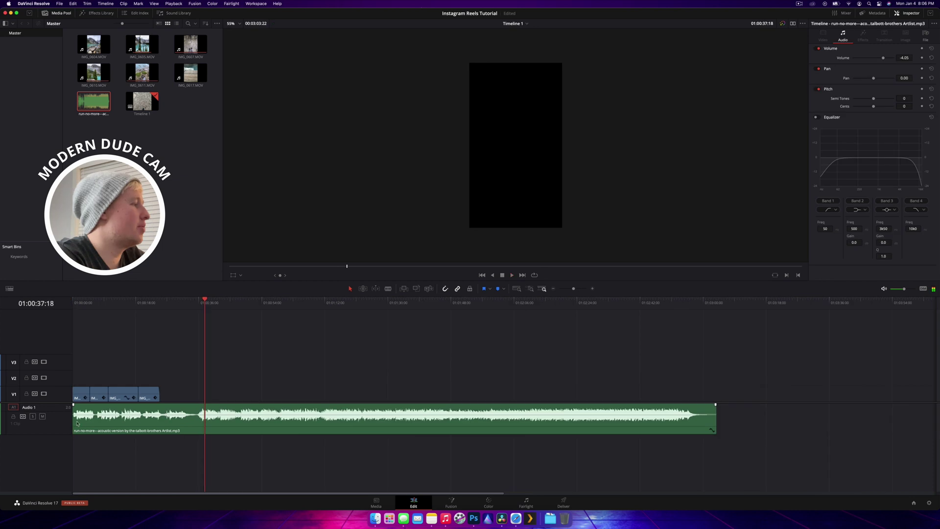
pyautogui.moveTo(75, 420); pyautogui.dragTo(199, 417)
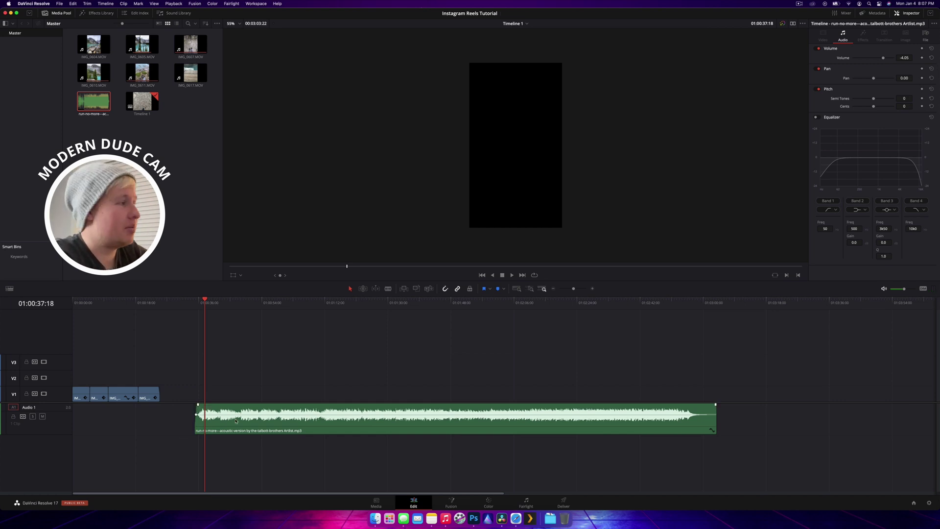
pyautogui.moveTo(236, 420); pyautogui.dragTo(125, 429)
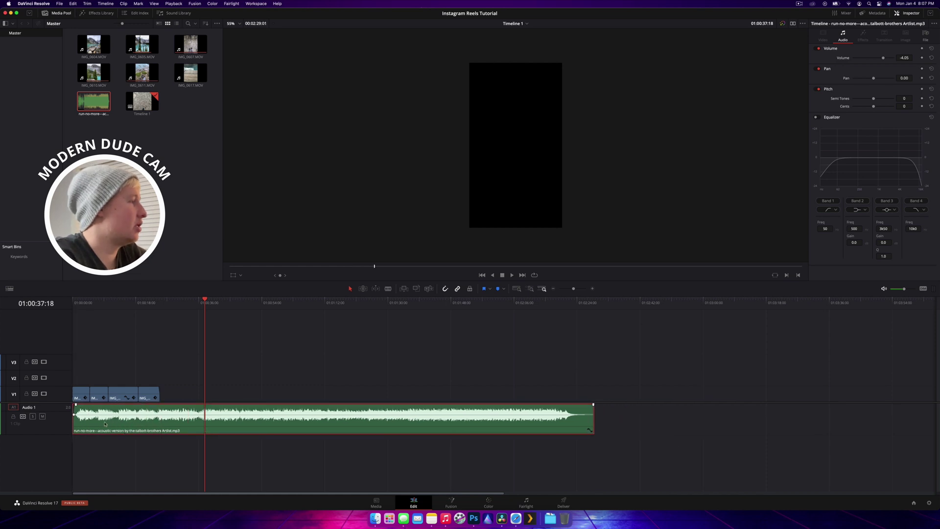
# Tighten the opening by trimming 18 and then 12 more frames off the start
pyautogui.click(71, 303)
pyautogui.hotkey('shift', 'z')
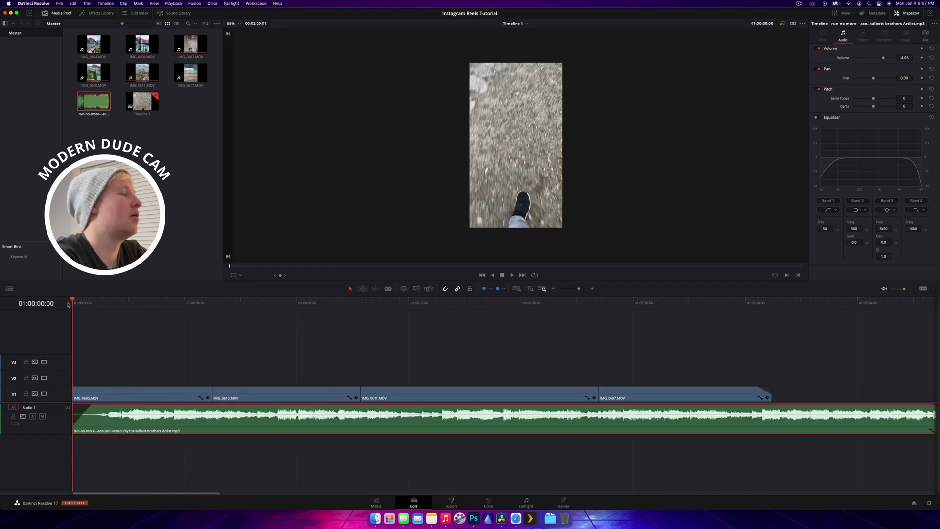
pyautogui.press('space')
pyautogui.press('space')
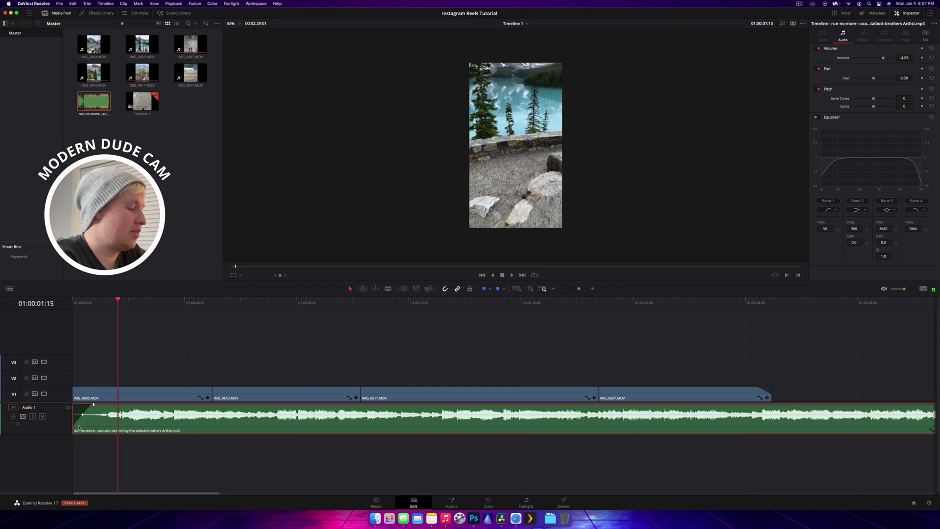
pyautogui.moveTo(72, 422); pyautogui.dragTo(81, 362)
pyautogui.press('Home')
pyautogui.press('space')
pyautogui.press('space')
pyautogui.moveTo(77, 420); pyautogui.dragTo(90, 420)
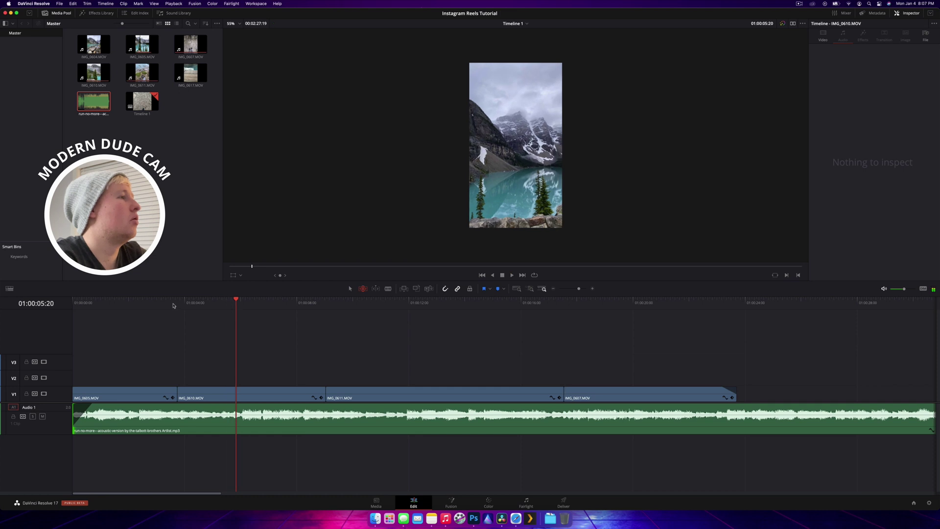
# Shift the edit point near 4 seconds slightly earlier and review the adjusted cut
pyautogui.moveTo(162, 304)
pyautogui.mouseDown()
pyautogui.moveTo(154, 304)
pyautogui.moveTo(193, 304)
pyautogui.moveTo(167, 307)
pyautogui.moveTo(177, 306)
pyautogui.mouseUp()
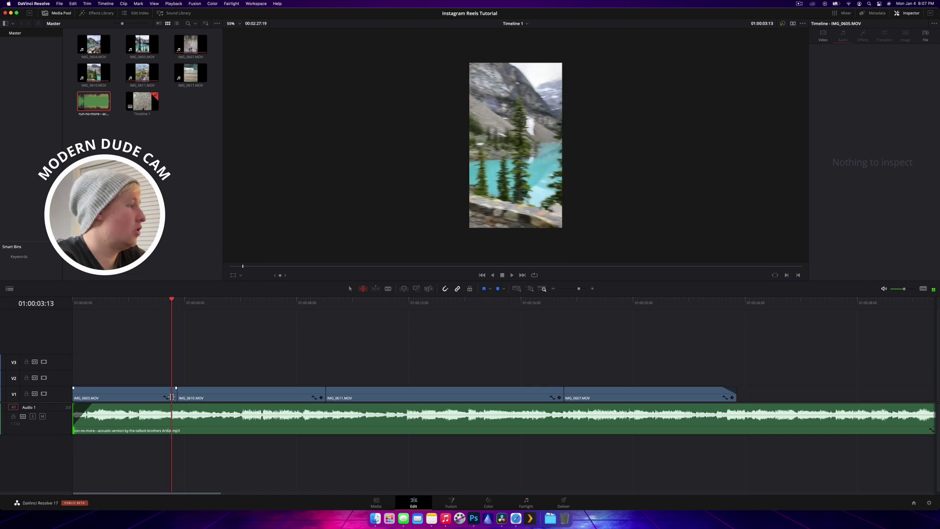
pyautogui.moveTo(173, 392); pyautogui.dragTo(166, 392)
pyautogui.click(149, 304)
pyautogui.press('space')
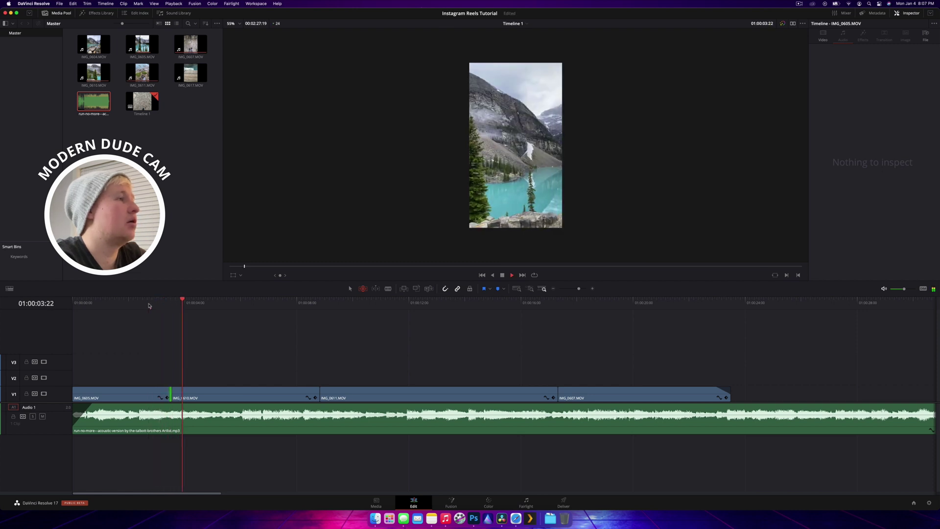
pyautogui.press('a')
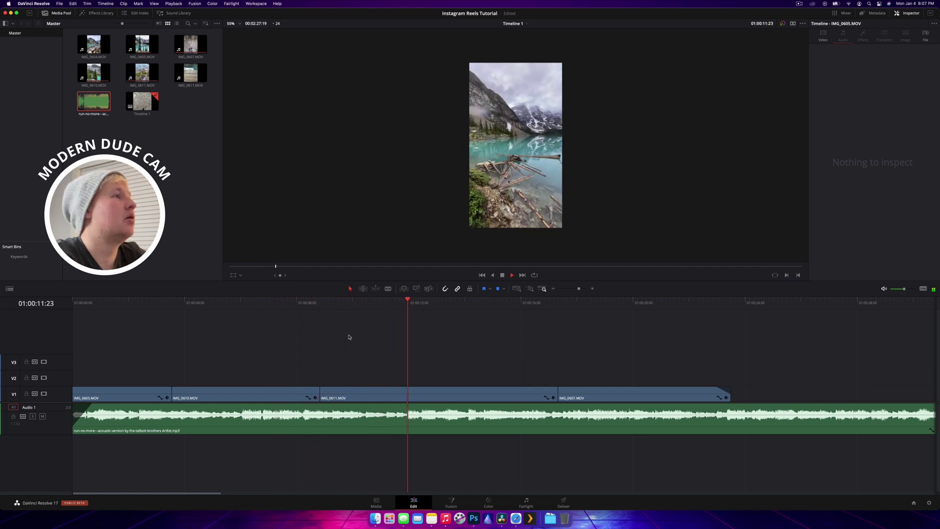
pyautogui.press('space')
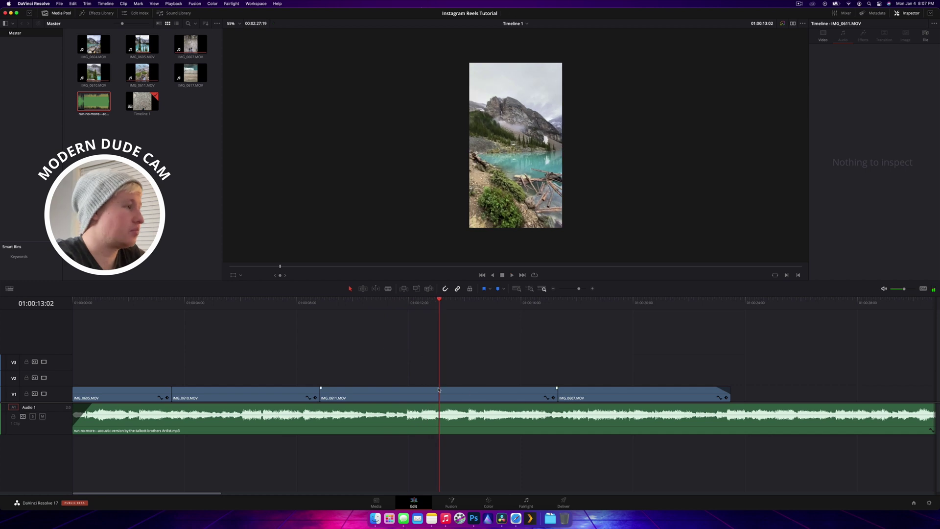
# Split out IMG_0611's unwanted middle piece, delete it and its gap, then play back
pyautogui.moveTo(416, 393); pyautogui.dragTo(486, 392)
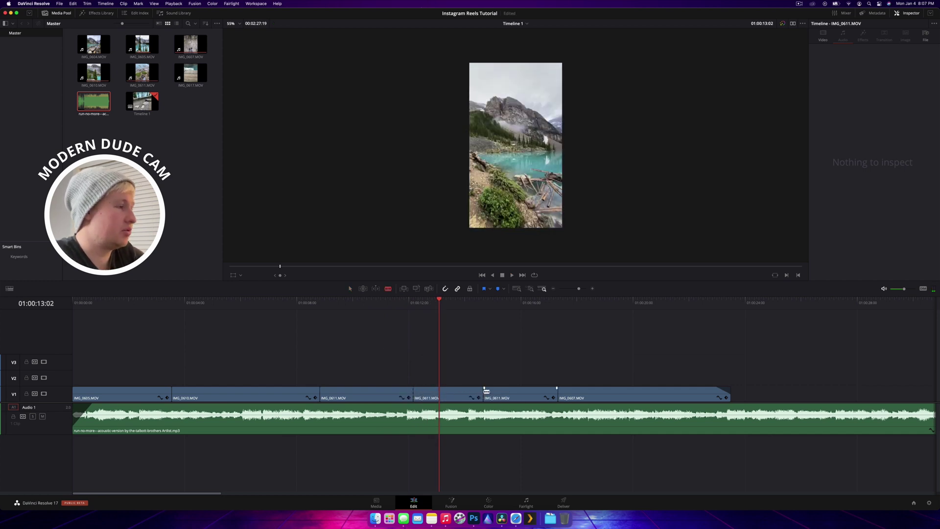
pyautogui.click(439, 392)
pyautogui.press('BackSpace')
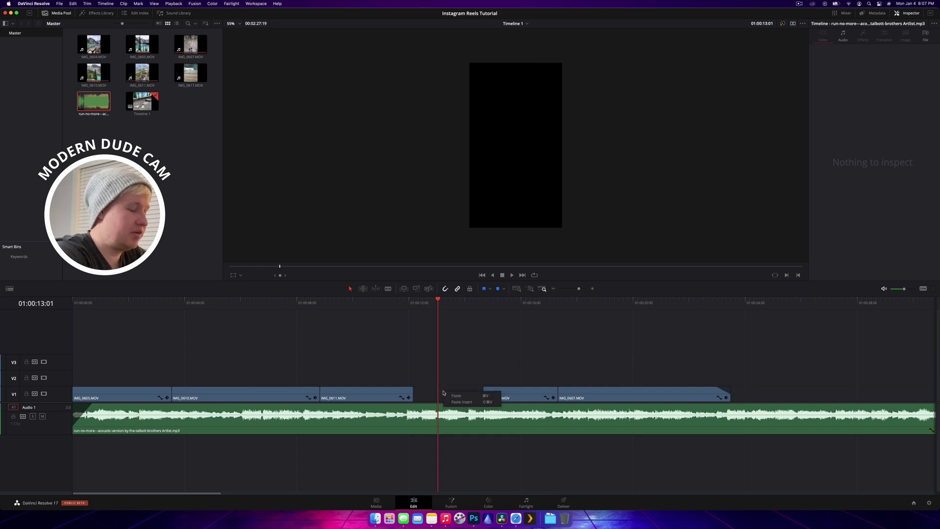
pyautogui.click(446, 392)
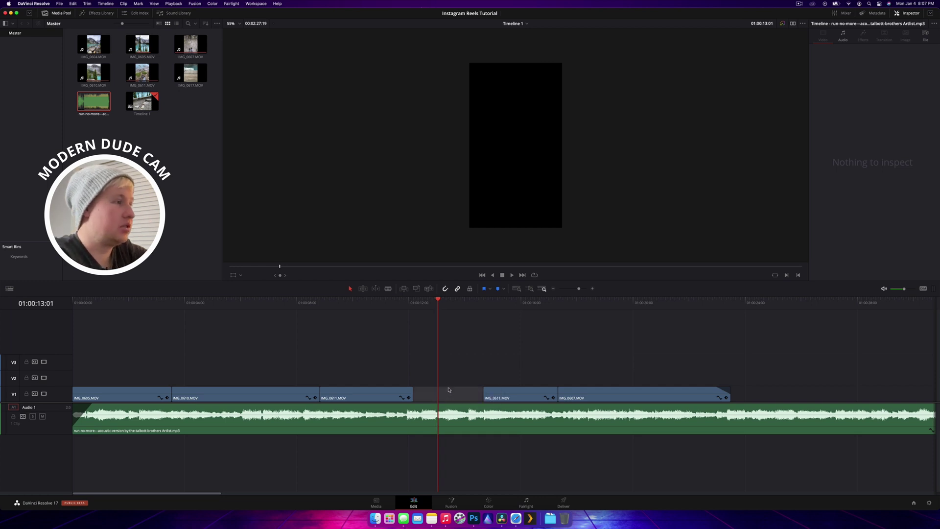
pyautogui.press('BackSpace')
pyautogui.click(379, 303)
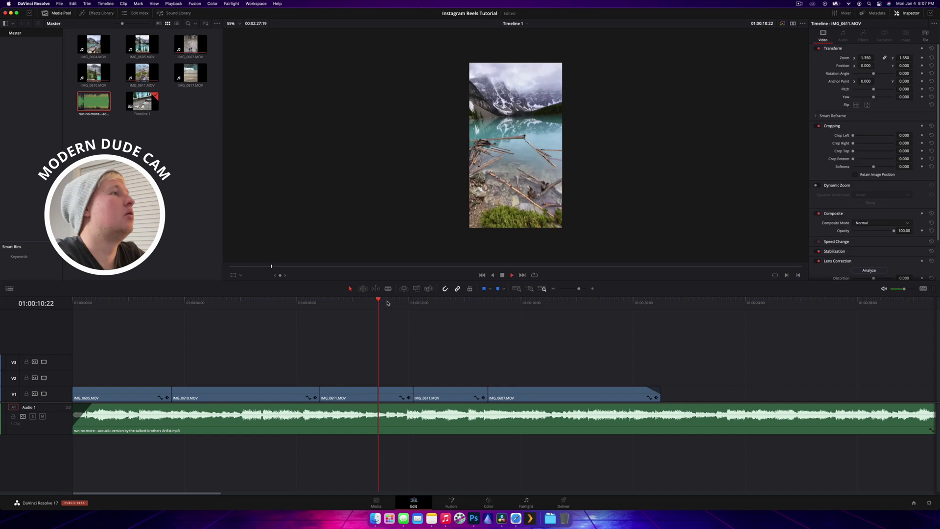
pyautogui.press('space')
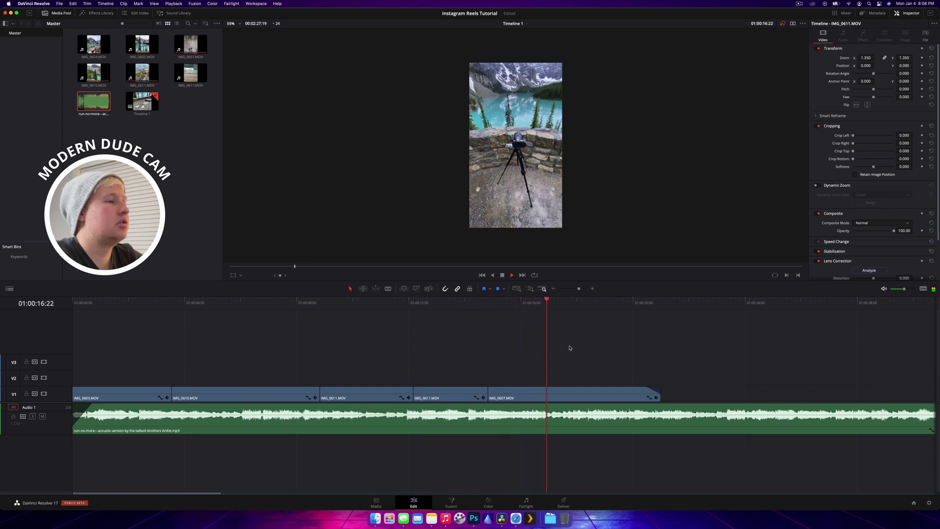
# Cut the music where IMG_0607 ends, delete the leftover, and extend it slightly past the last clip
pyautogui.press('space')
pyautogui.click(662, 410)
pyautogui.press('a')
pyautogui.click(673, 410)
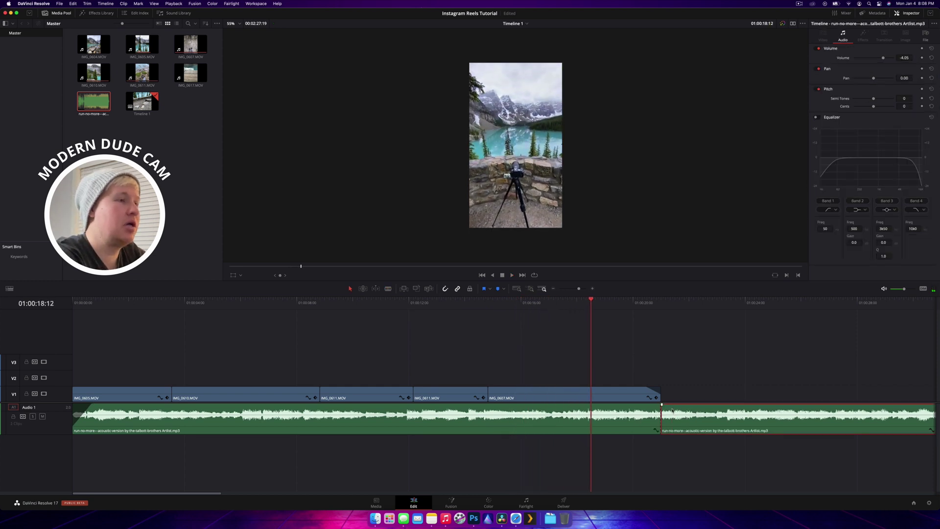
pyautogui.press('Delete')
pyautogui.moveTo(659, 414); pyautogui.dragTo(679, 414)
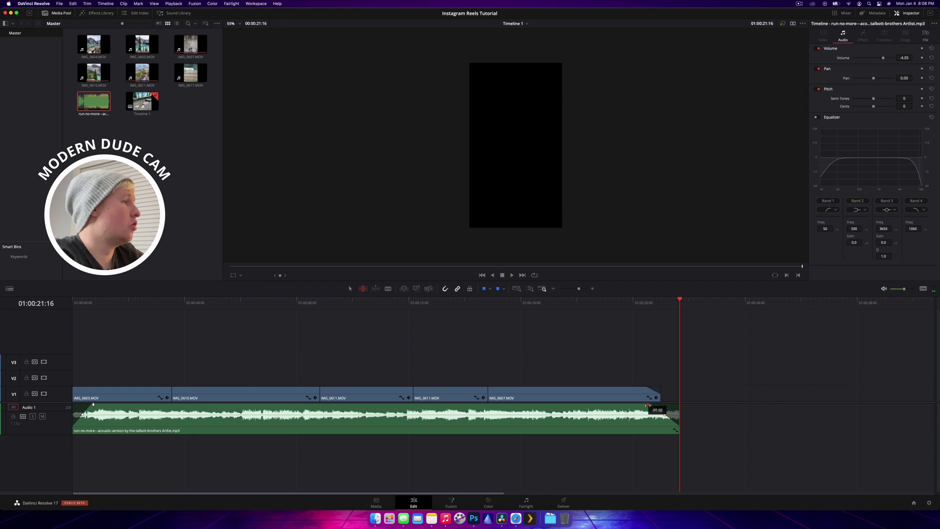
# Play the reel from the start and preview the opening shots around four seconds in
pyautogui.press('Home')
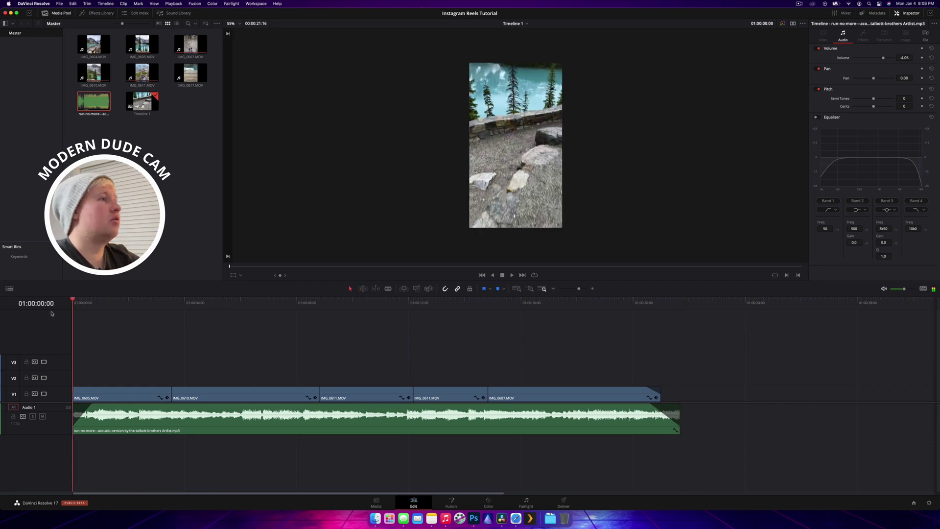
pyautogui.press('space')
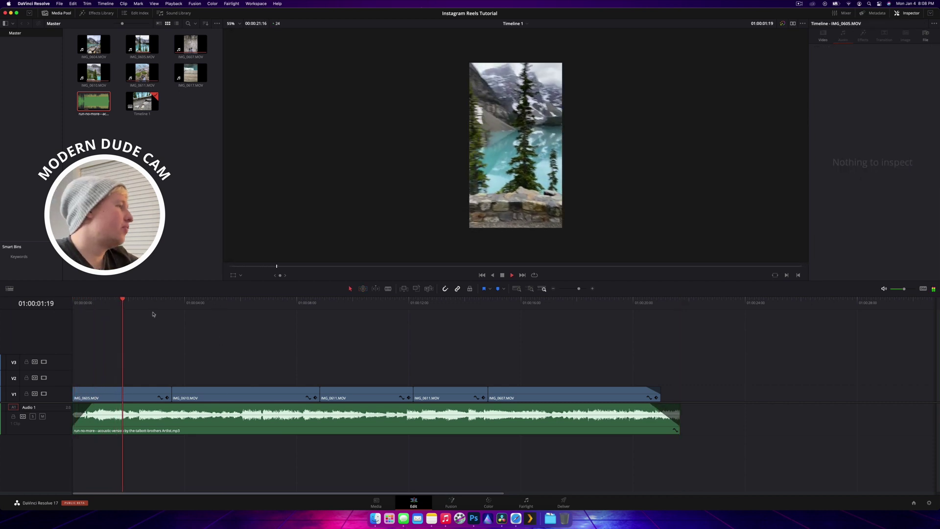
pyautogui.press('space')
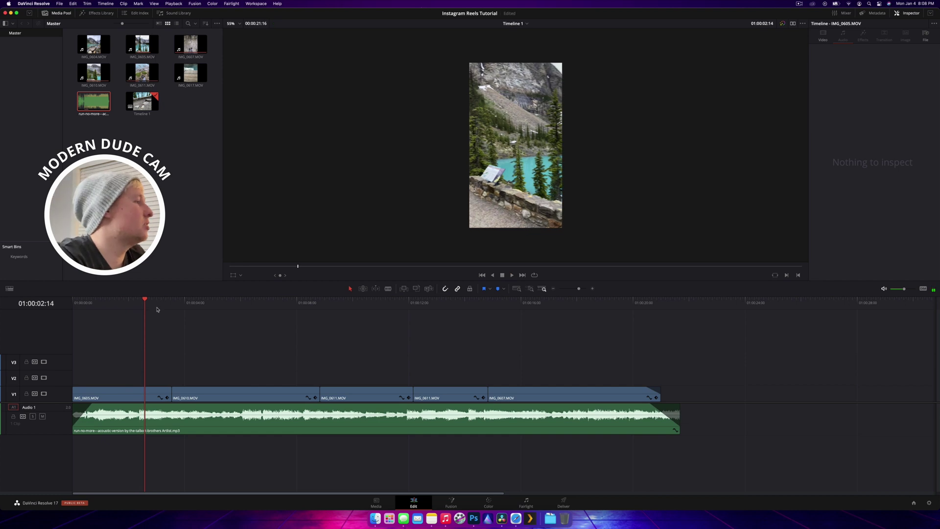
pyautogui.moveTo(143, 303); pyautogui.dragTo(205, 305)
pyautogui.press('space')
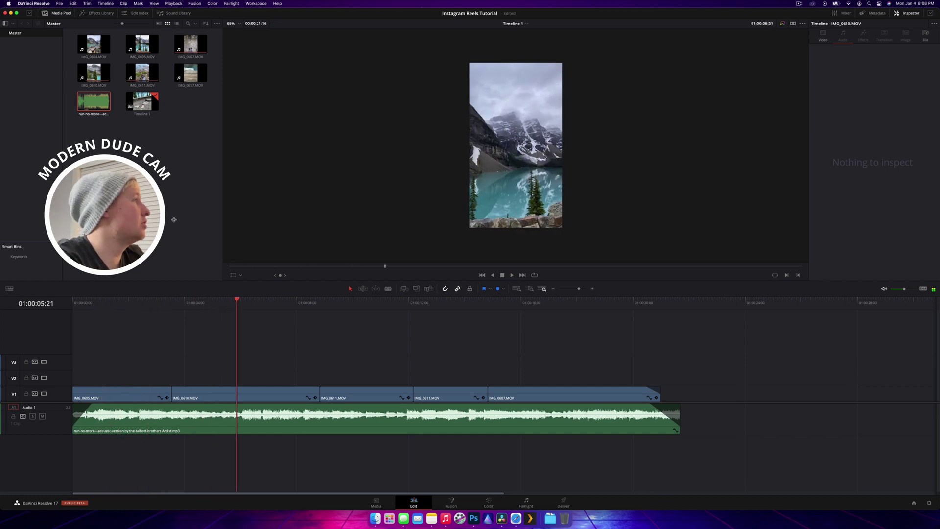
# Place the Clean and Simple Lower Third title on V2 above the IMG_0610 clip
pyautogui.click(96, 13)
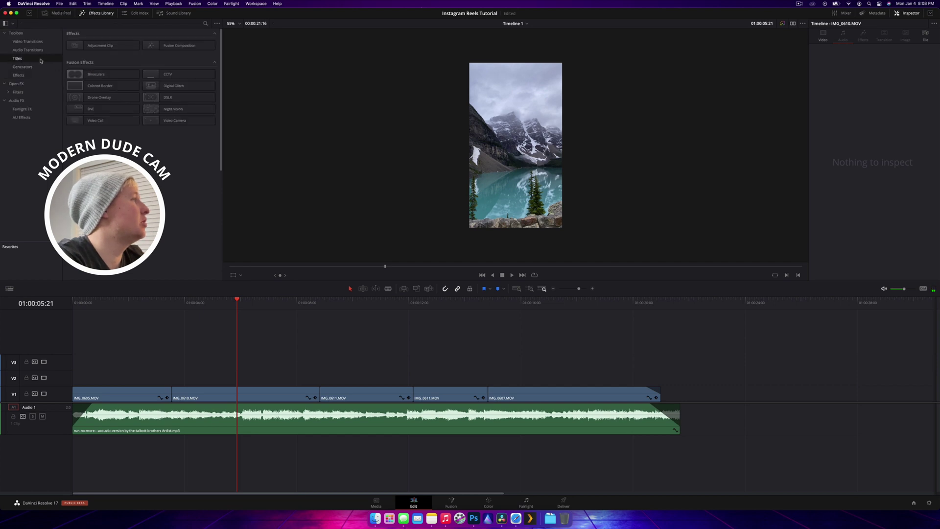
pyautogui.click(17, 58)
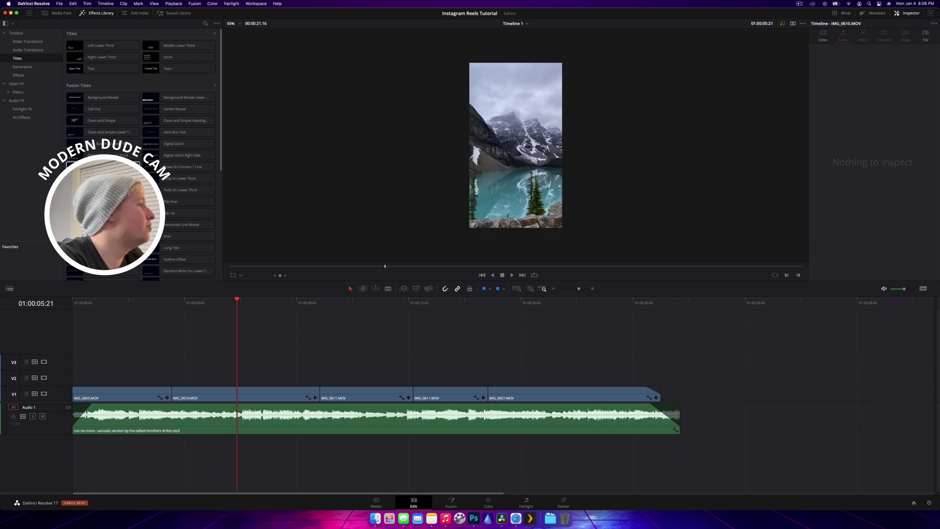
pyautogui.scroll(-5, 141, 152)
pyautogui.scroll(2, 109, 37)
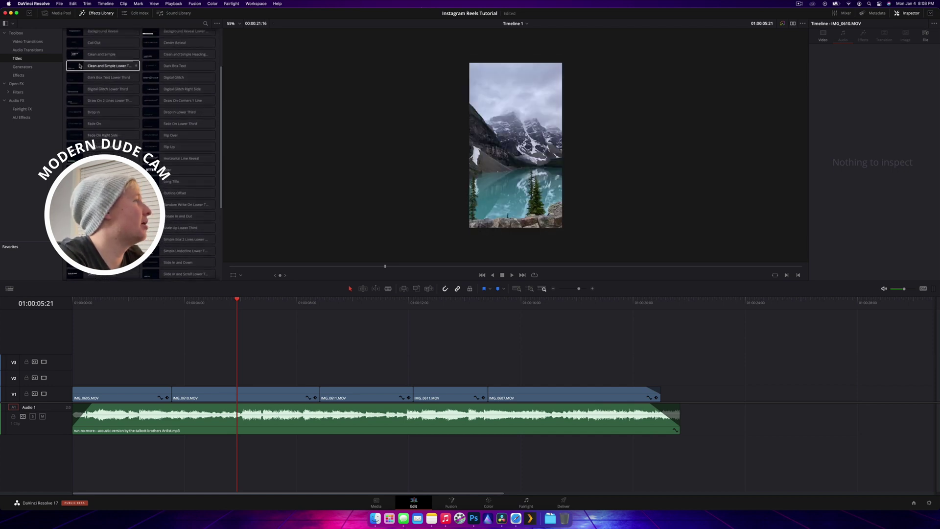
pyautogui.moveTo(93, 68); pyautogui.dragTo(173, 376)
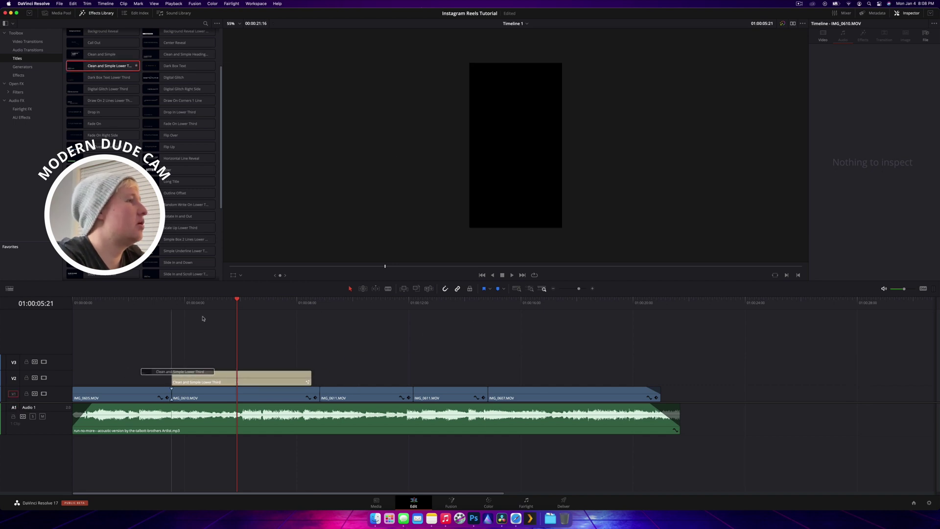
pyautogui.moveTo(205, 313); pyautogui.dragTo(208, 311)
# Position the title over the mountains, replace SAMPLE TEXT with MORAINE LAKE, and adjust its size
pyautogui.click(246, 375)
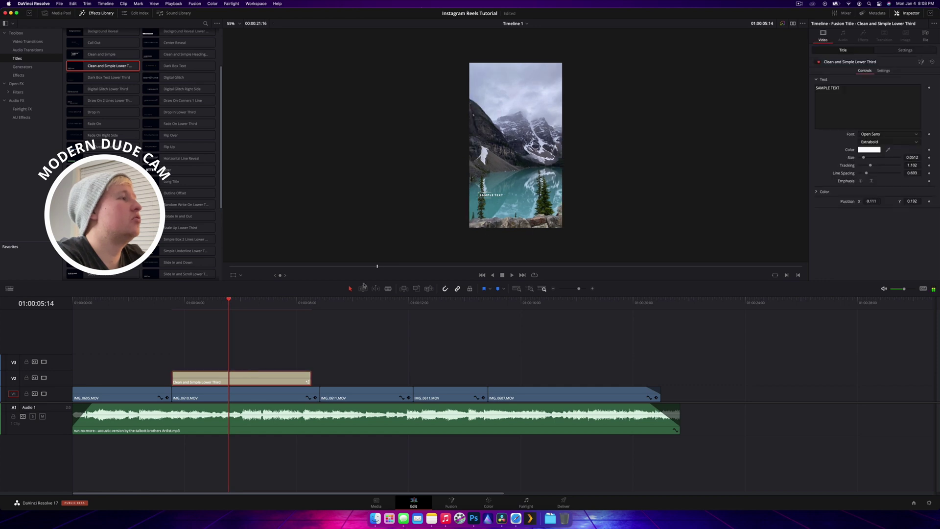
pyautogui.click(235, 274)
pyautogui.moveTo(505, 197); pyautogui.dragTo(529, 143)
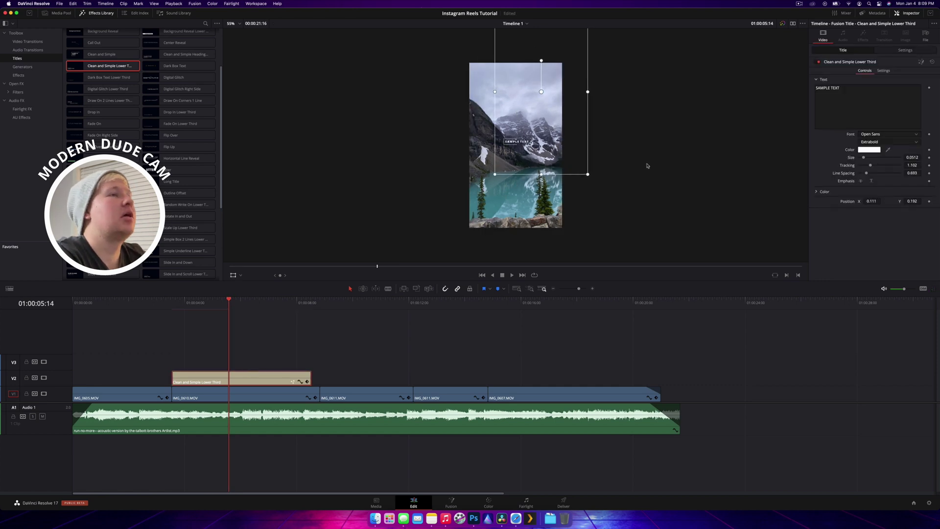
pyautogui.click(871, 158)
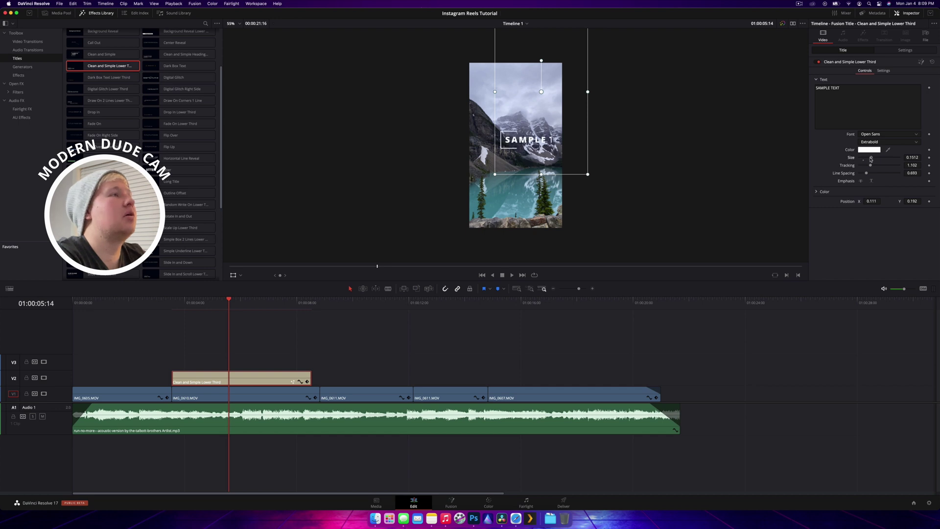
pyautogui.moveTo(529, 143); pyautogui.dragTo(518, 153)
pyautogui.tripleClick(849, 95)
pyautogui.write('MORAINE LAKE')
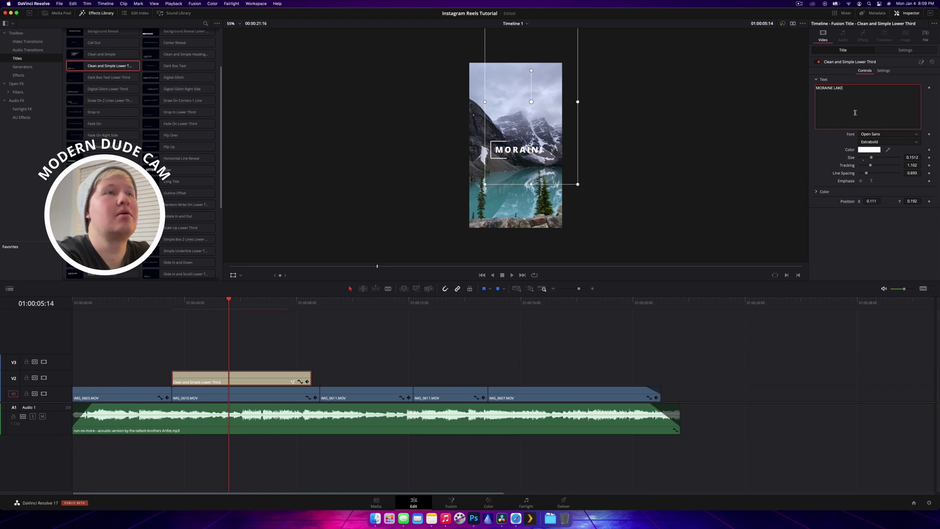
pyautogui.moveTo(872, 158); pyautogui.dragTo(866, 162)
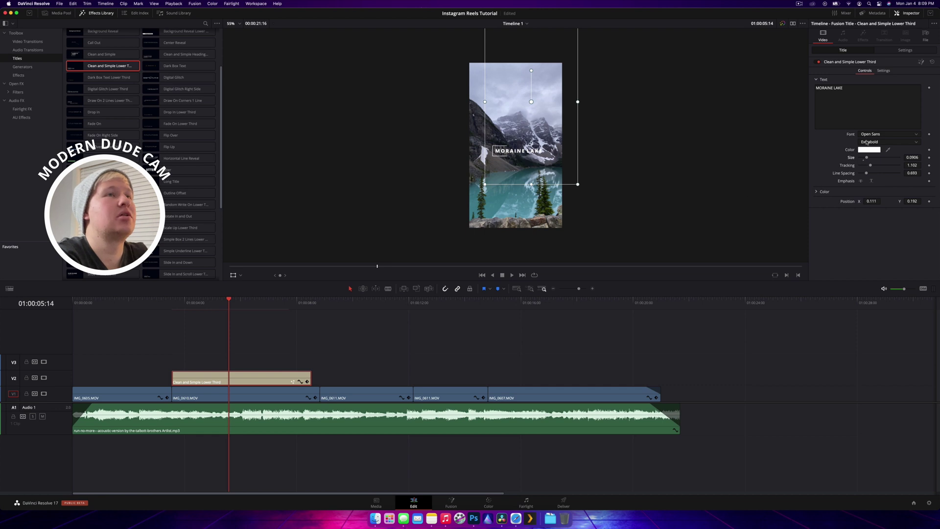
# Set the title font to Avenir Black Oblique and nudge it slightly left
pyautogui.click(869, 134)
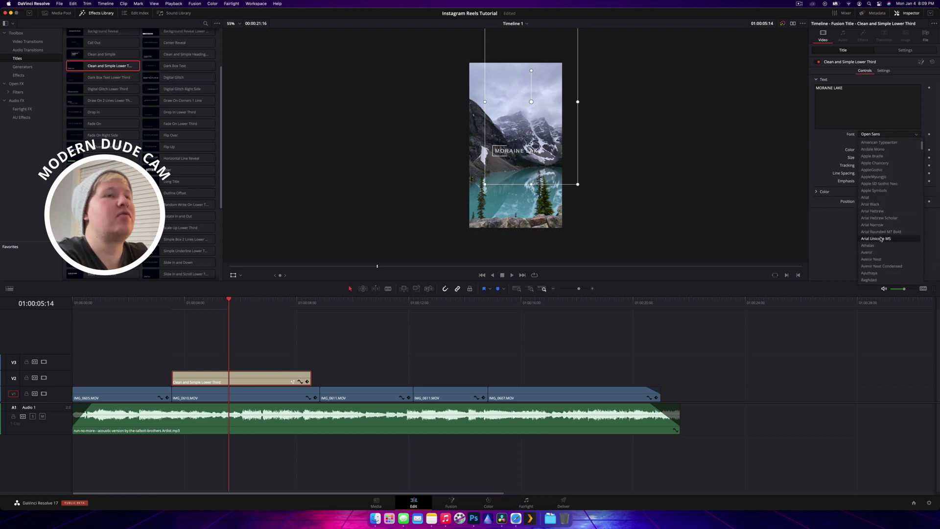
pyautogui.click(876, 259)
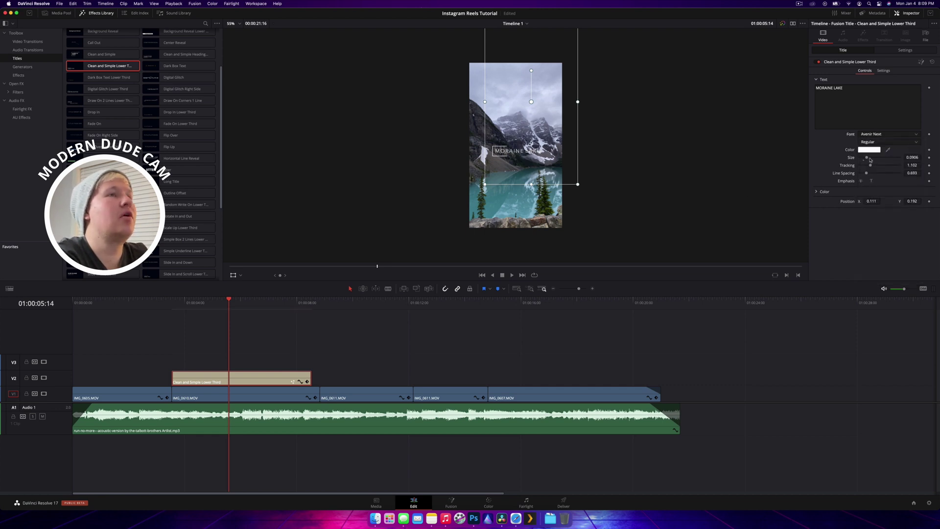
pyautogui.click(879, 142)
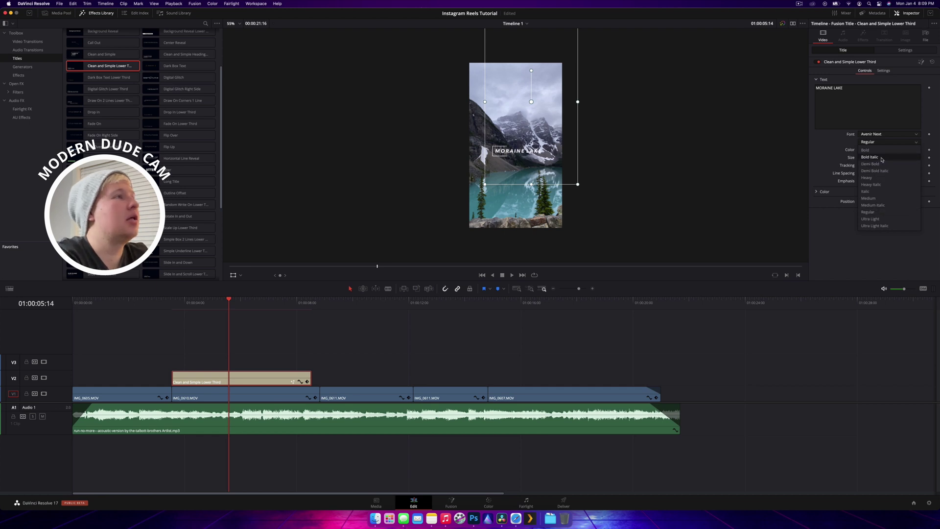
pyautogui.click(871, 158)
pyautogui.click(878, 138)
pyautogui.click(876, 252)
pyautogui.click(875, 142)
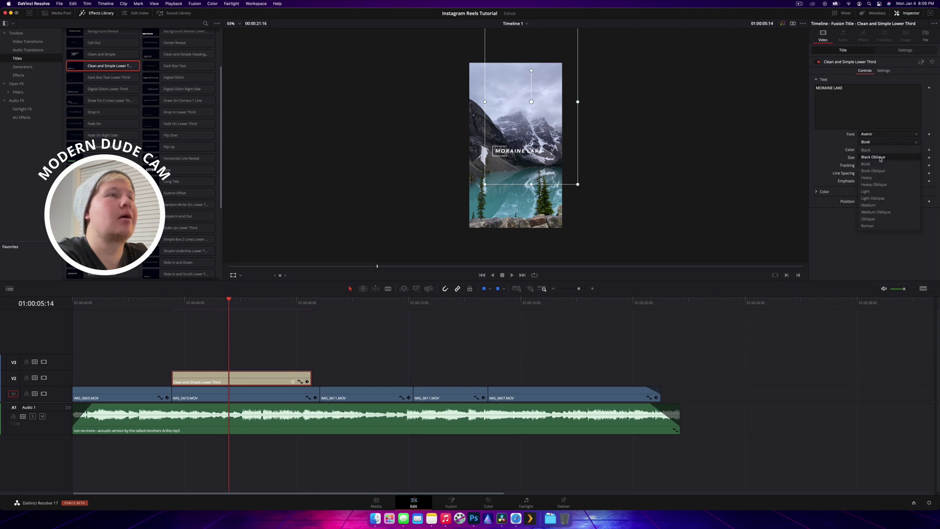
pyautogui.click(879, 157)
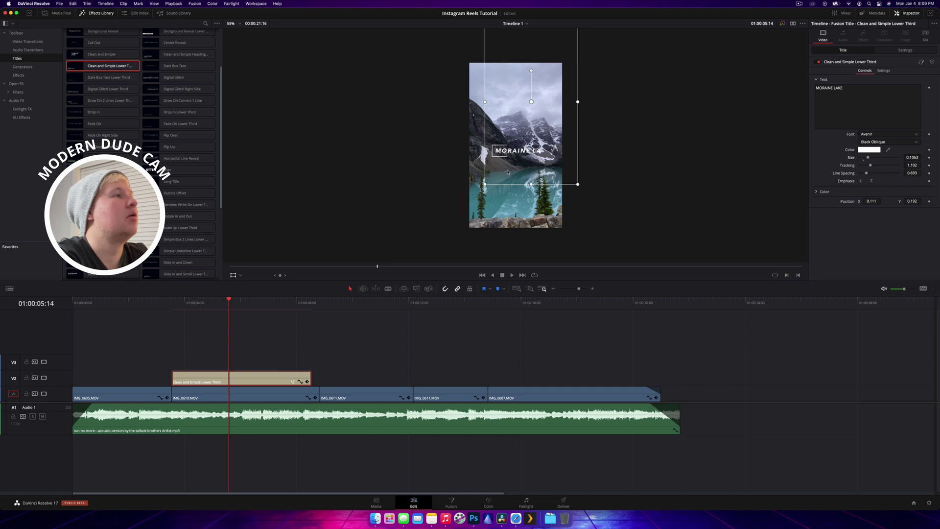
pyautogui.moveTo(508, 172); pyautogui.dragTo(504, 169)
pyautogui.click(174, 309)
pyautogui.press('space')
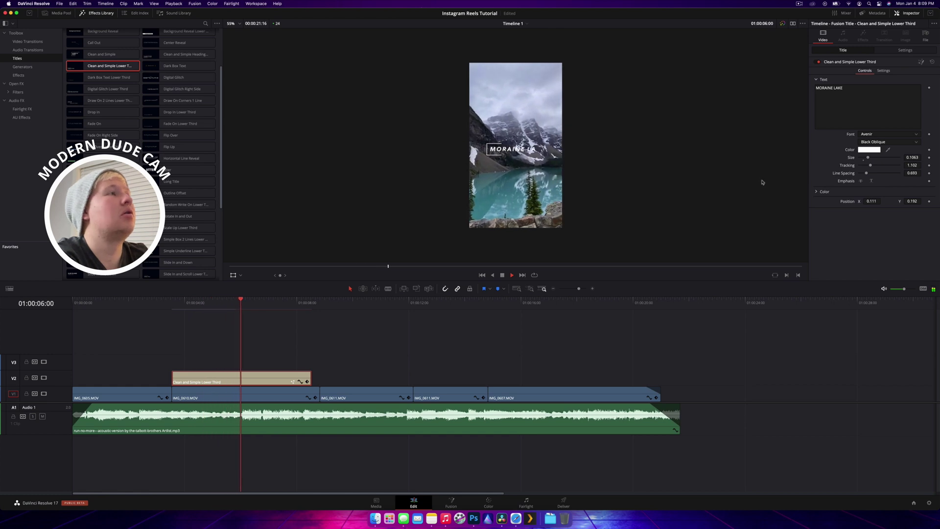
pyautogui.press('space')
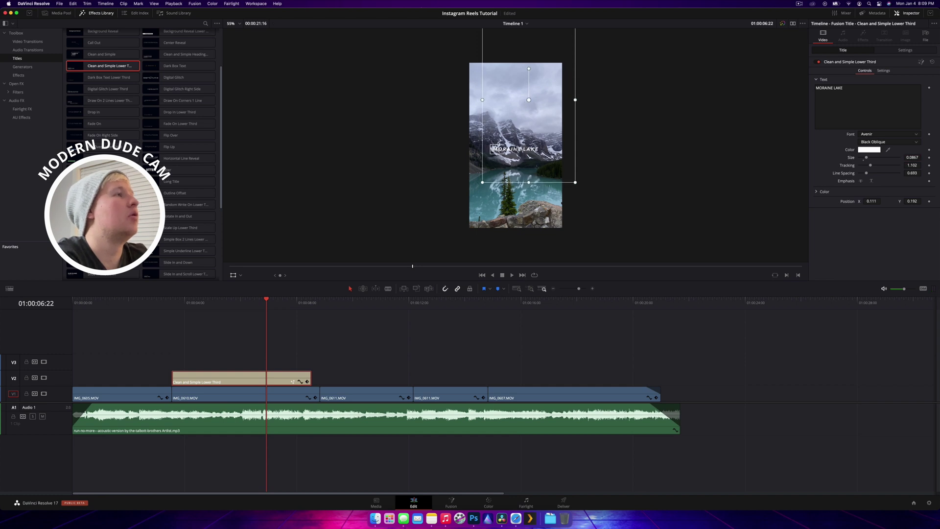
pyautogui.click(172, 306)
pyautogui.press('space')
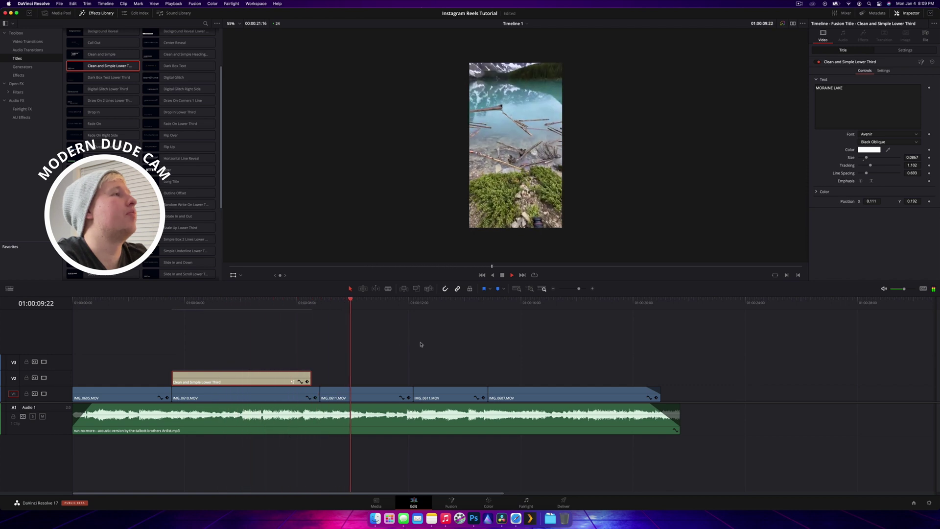
pyautogui.click(477, 347)
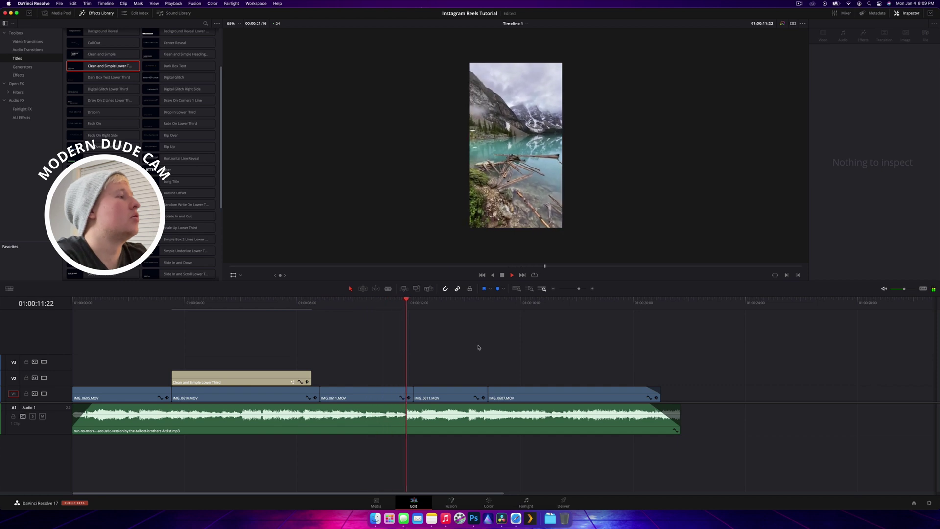
pyautogui.press('space')
# Try a shortened Pan Right transition on the first cut and preview it
pyautogui.moveTo(162, 302); pyautogui.dragTo(187, 302)
pyautogui.click(30, 42)
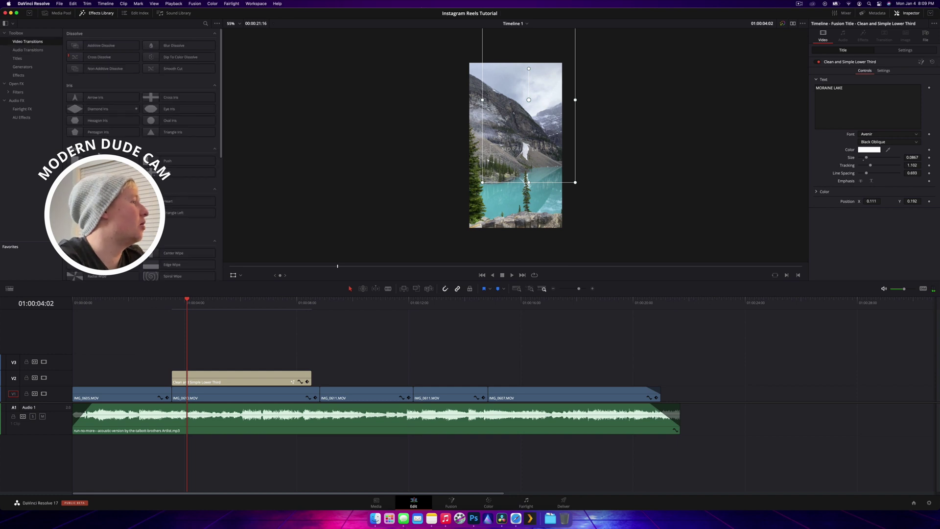
pyautogui.scroll(-10, 101, 155)
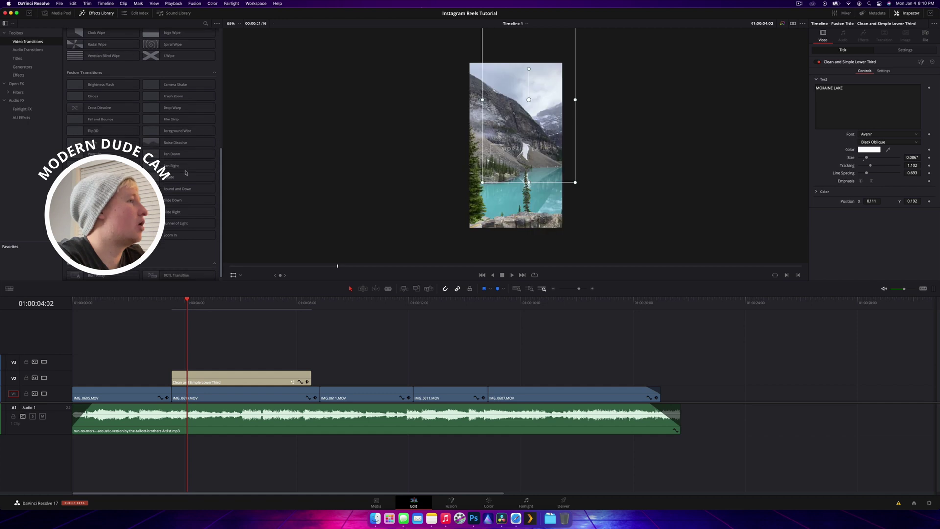
pyautogui.scroll(-1, 198, 172)
pyautogui.moveTo(182, 170); pyautogui.dragTo(154, 394)
pyautogui.click(169, 392)
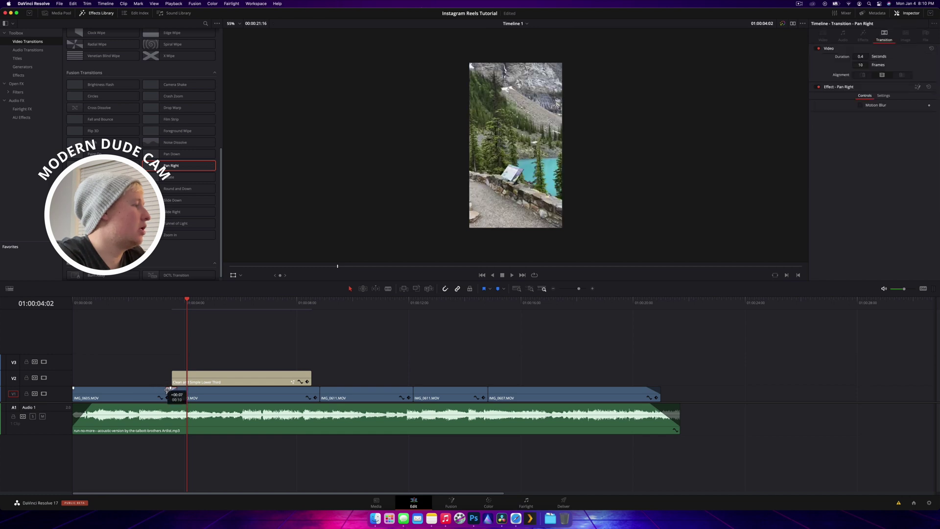
pyautogui.click(162, 306)
pyautogui.press('space')
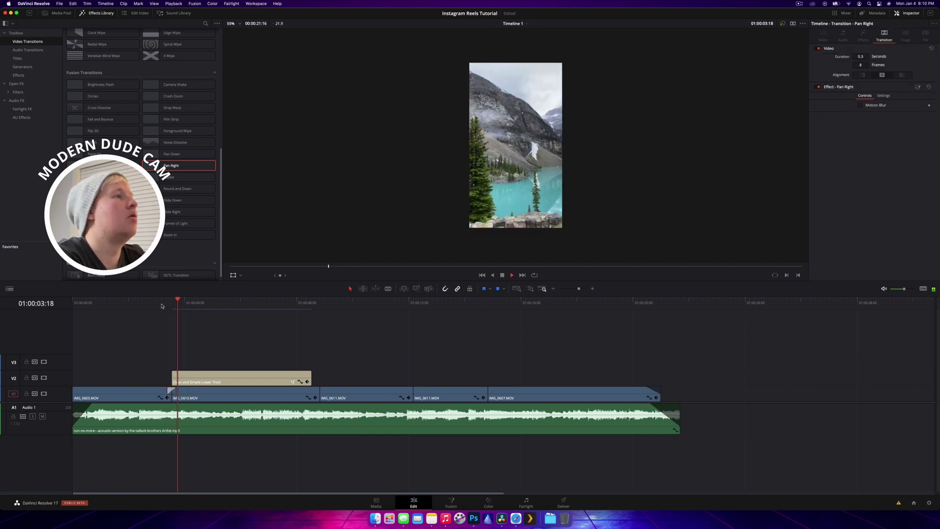
pyautogui.click(159, 303)
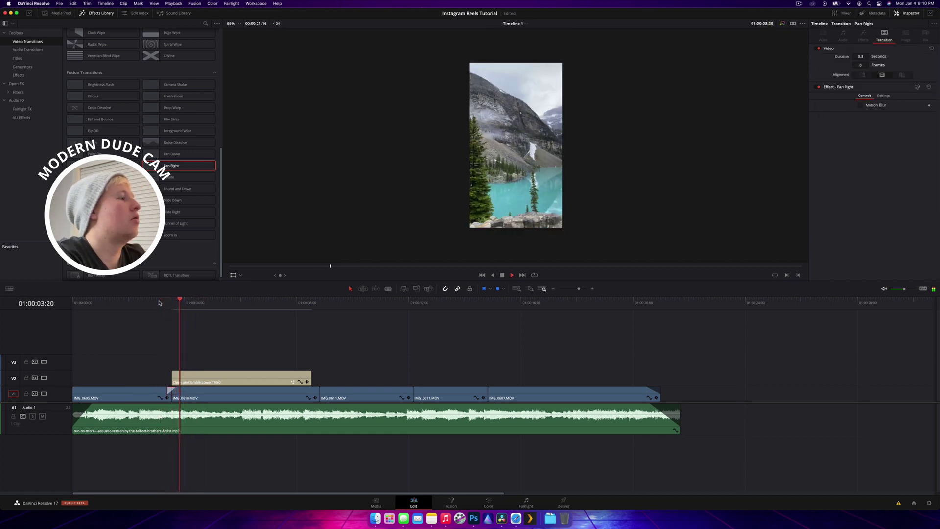
pyautogui.press('space')
pyautogui.click(170, 392)
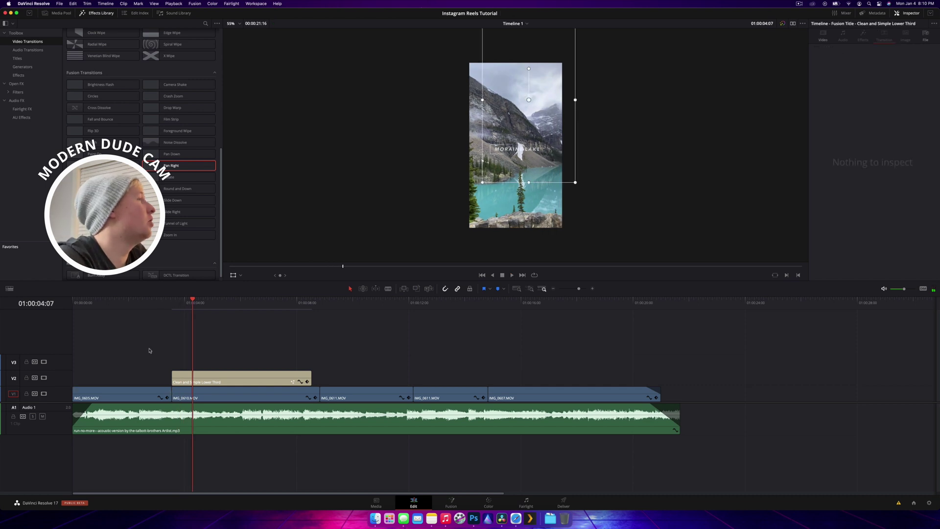
# Replace it with a 0.3-second Slide transition between IMG_0605 and IMG_0610 and preview it
pyautogui.moveTo(191, 212); pyautogui.dragTo(159, 391)
pyautogui.click(153, 307)
pyautogui.press('space')
pyautogui.press('space')
pyautogui.press('Delete')
pyautogui.moveTo(190, 212); pyautogui.dragTo(169, 392)
pyautogui.click(157, 304)
pyautogui.press('space')
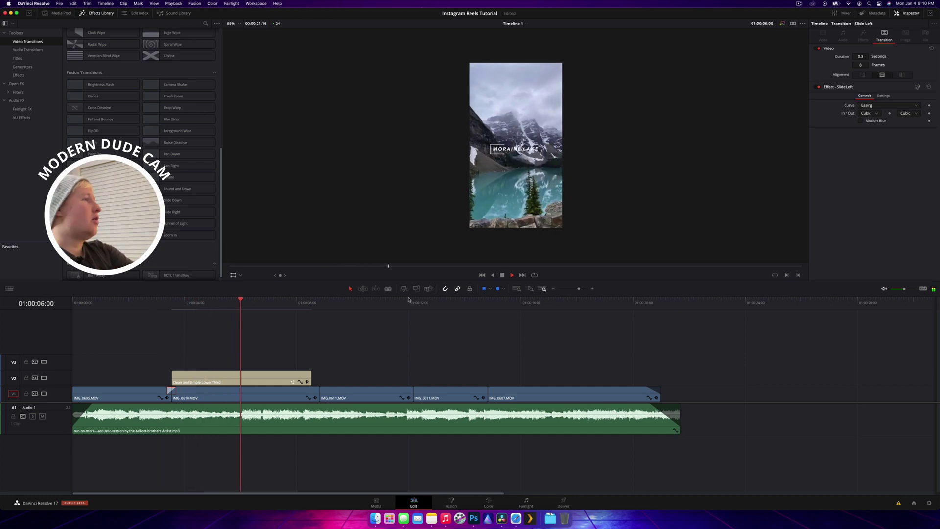
pyautogui.press('space')
# Place an Adjustment Clip on V3 stretched to the last clip, then switch to the Color page
pyautogui.click(17, 75)
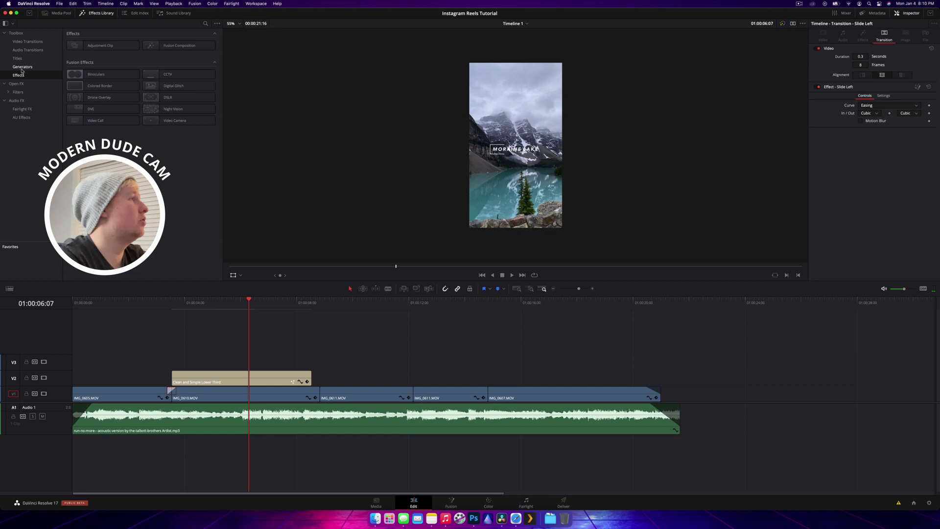
pyautogui.moveTo(96, 46); pyautogui.dragTo(73, 365)
pyautogui.moveTo(209, 362); pyautogui.dragTo(660, 369)
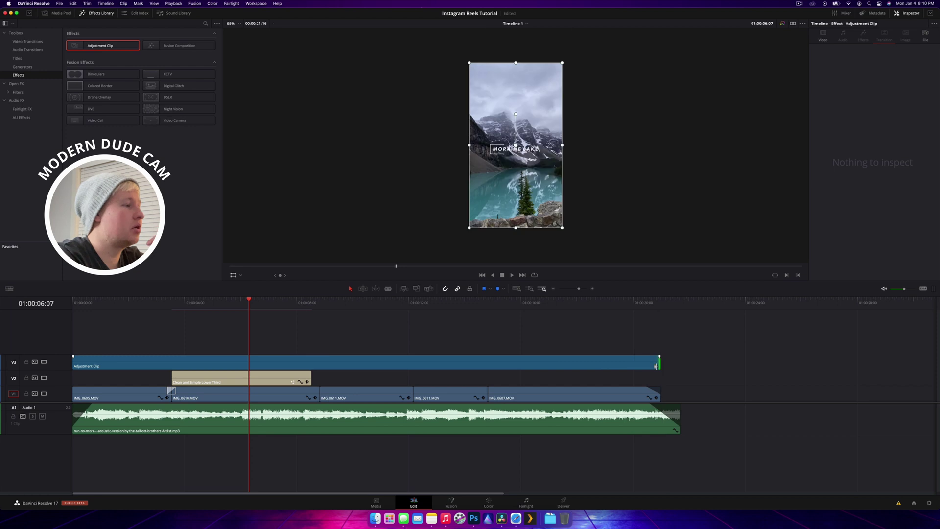
pyautogui.click(366, 305)
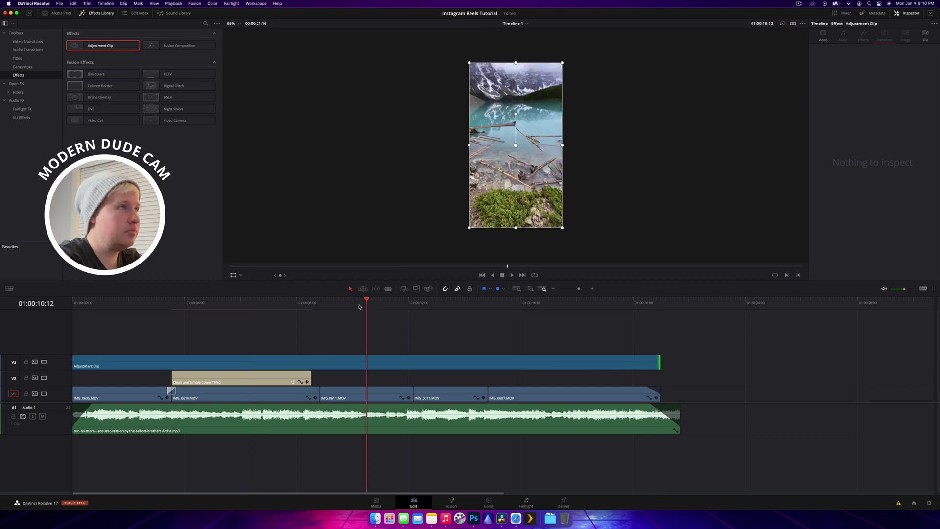
pyautogui.click(234, 276)
pyautogui.click(489, 500)
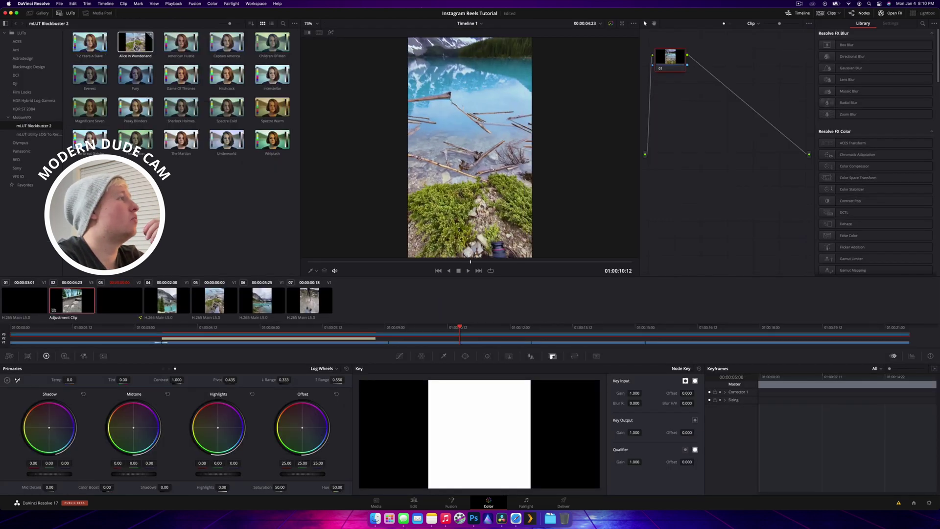
# Apply the Alice in Wonderland LUT to node 01 at 0.700 key output gain and play it back
pyautogui.moveTo(135, 48); pyautogui.dragTo(673, 66)
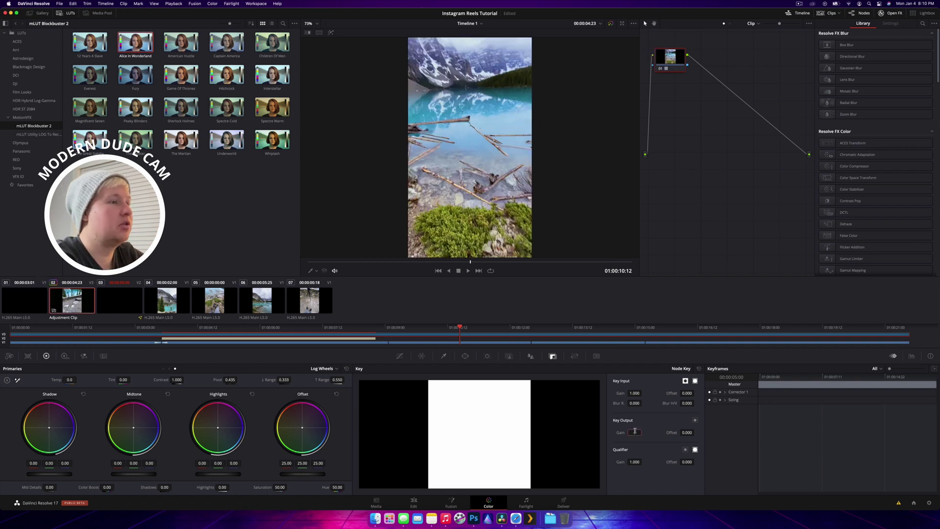
pyautogui.write('0.7')
pyautogui.press('Return')
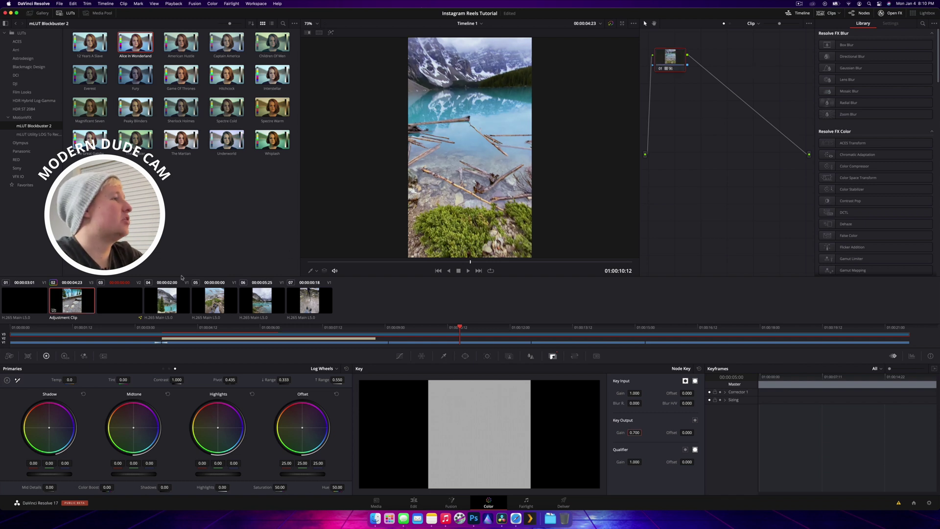
pyautogui.press('space')
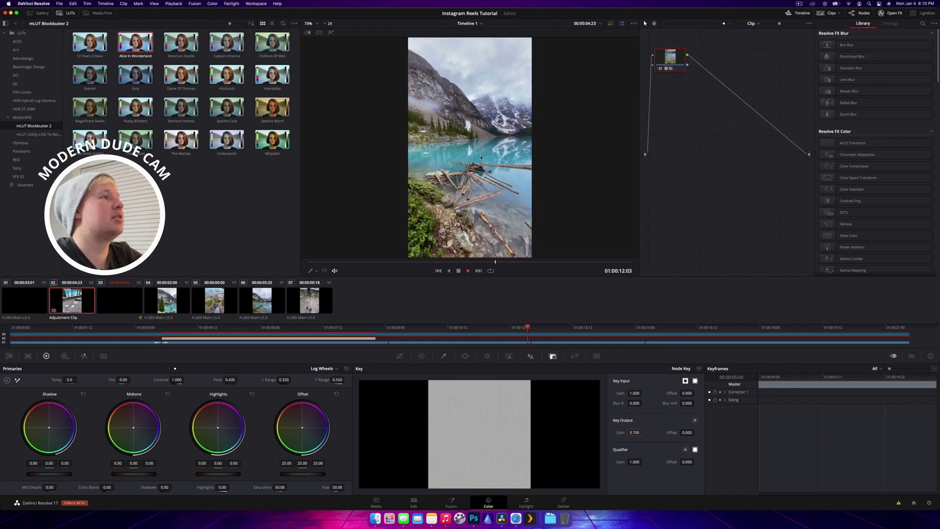
pyautogui.press('Home')
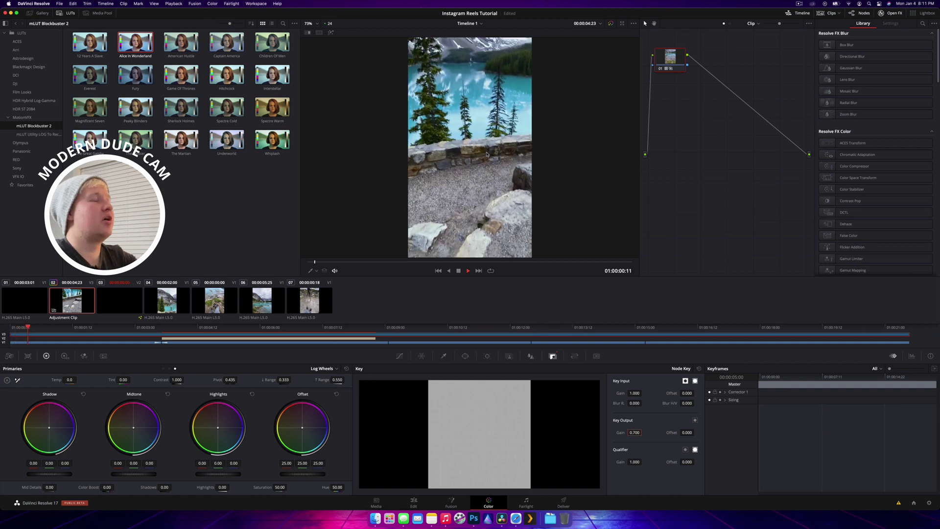
pyautogui.press('space')
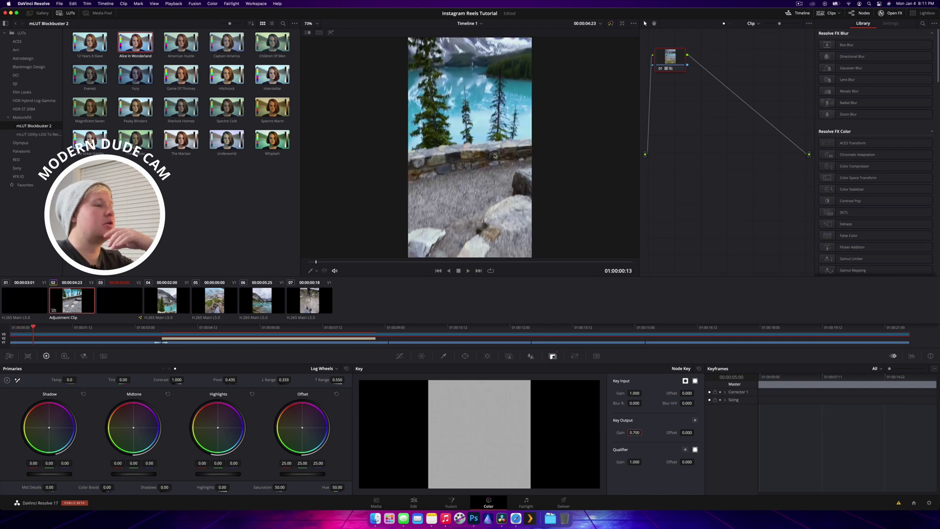
# On the Deliver page, use the YouTube 1080p preset with a custom 1080x1920 resolution
pyautogui.click(558, 502)
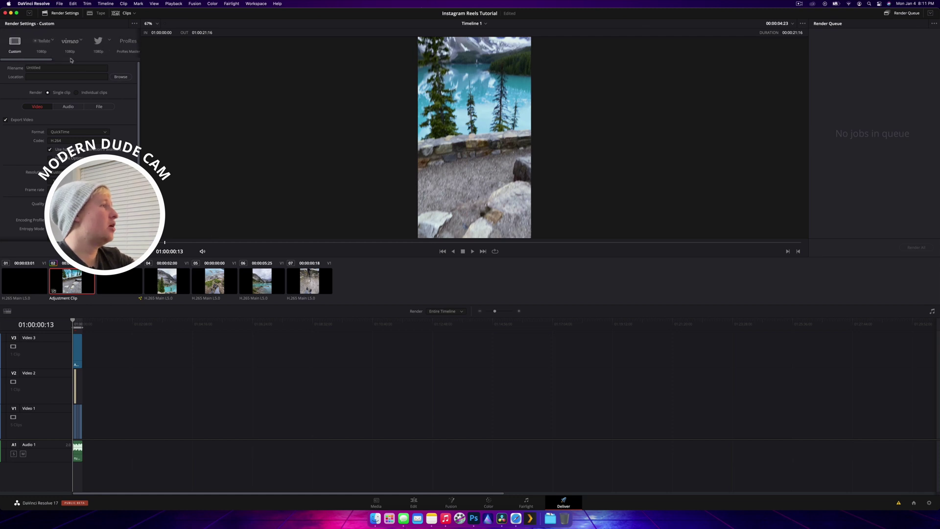
pyautogui.click(43, 43)
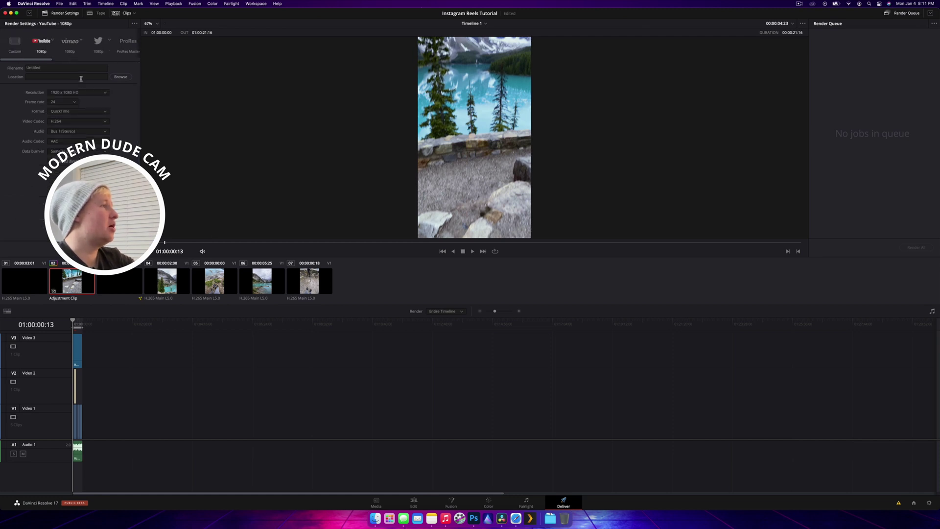
pyautogui.click(95, 93)
pyautogui.click(89, 101)
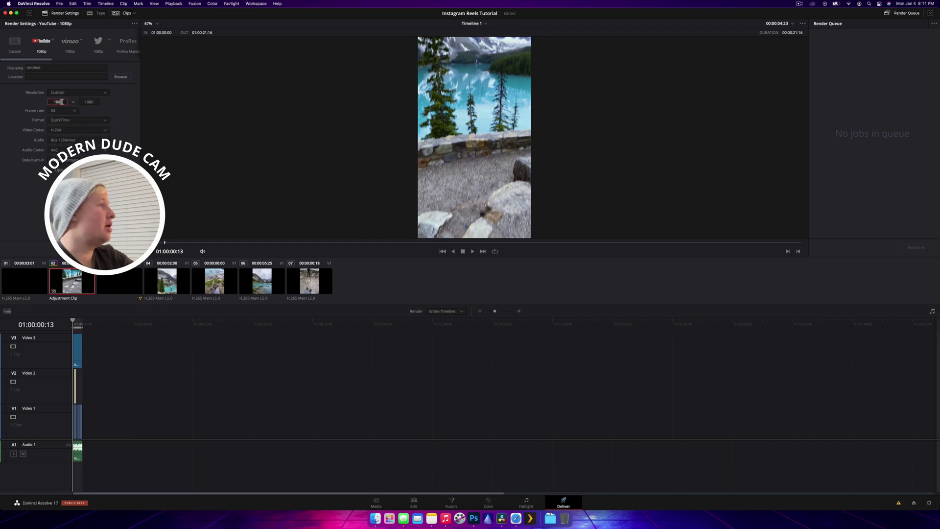
pyautogui.press('Tab')
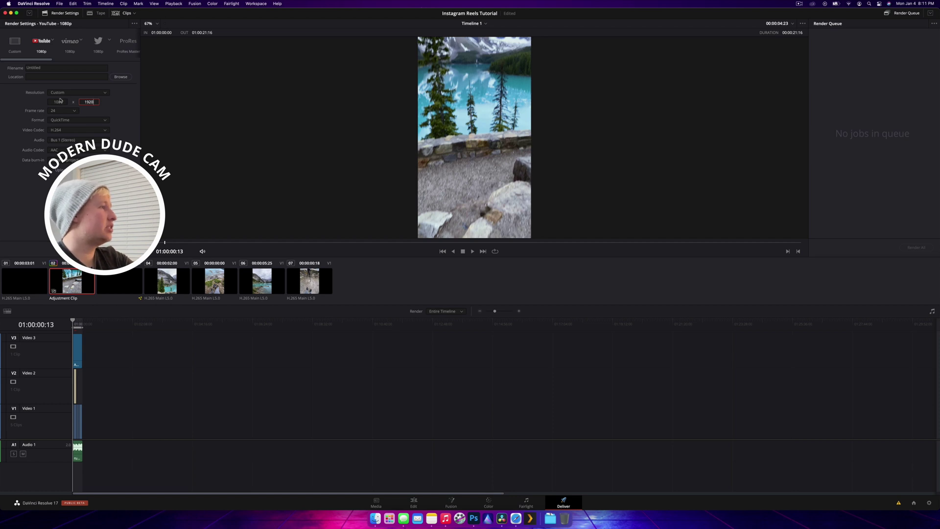
# Name the render 'Moraine Lake Video' and save it to the Render folder inside Instagram Reels
pyautogui.click(59, 67)
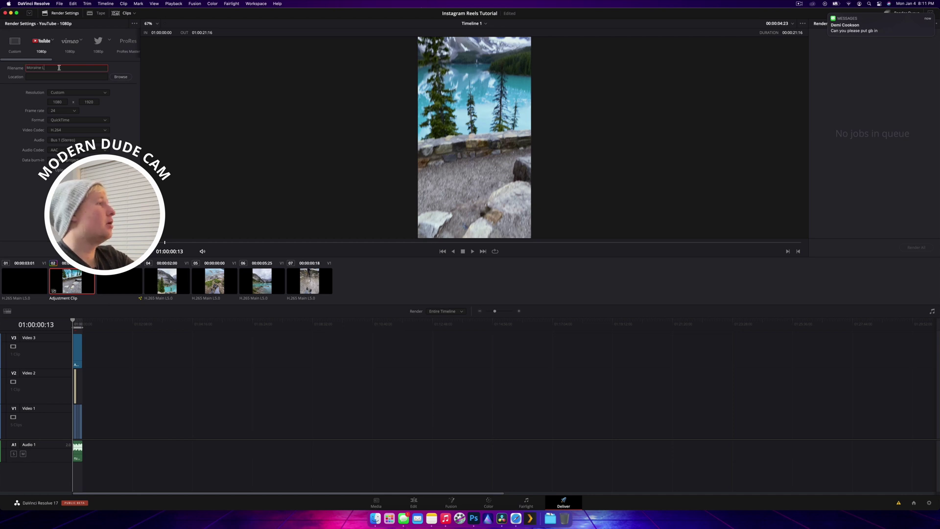
pyautogui.write('Moraine Lake Video')
pyautogui.click(121, 77)
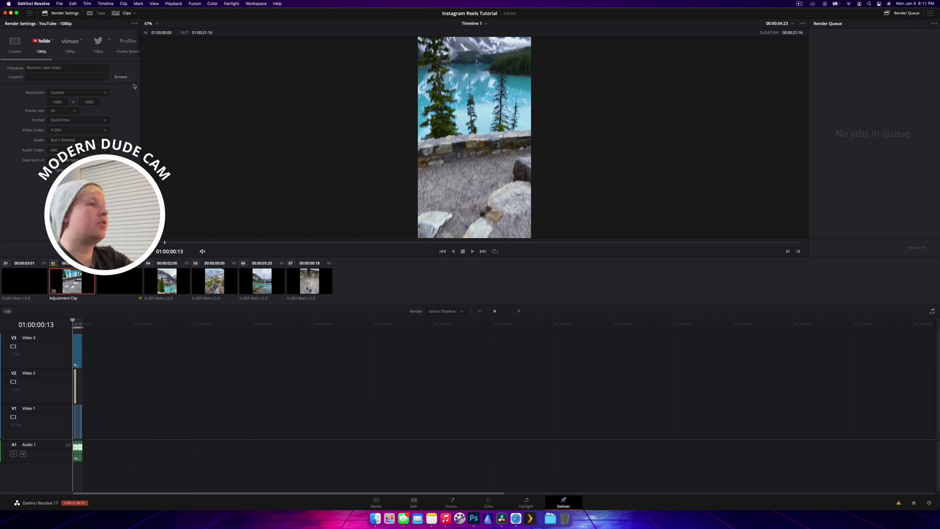
pyautogui.click(376, 133)
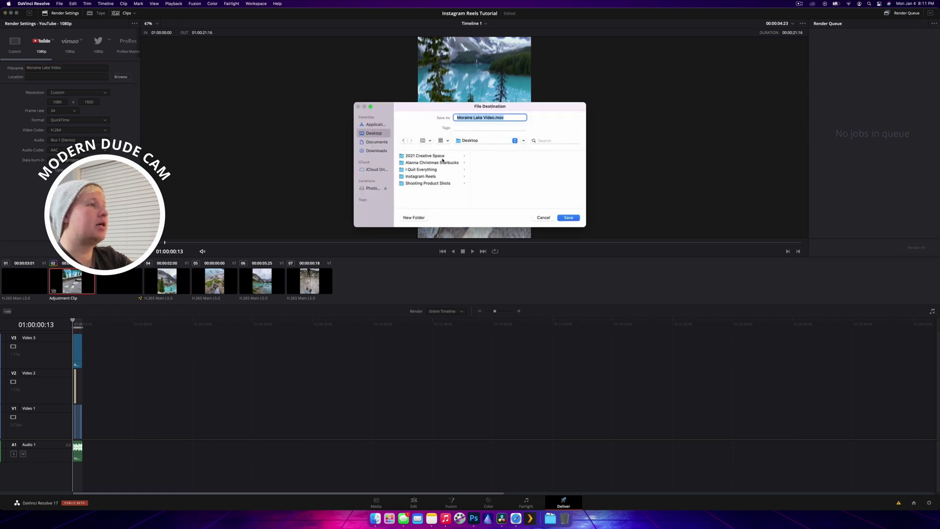
pyautogui.click(436, 177)
pyautogui.click(505, 163)
pyautogui.press('Return')
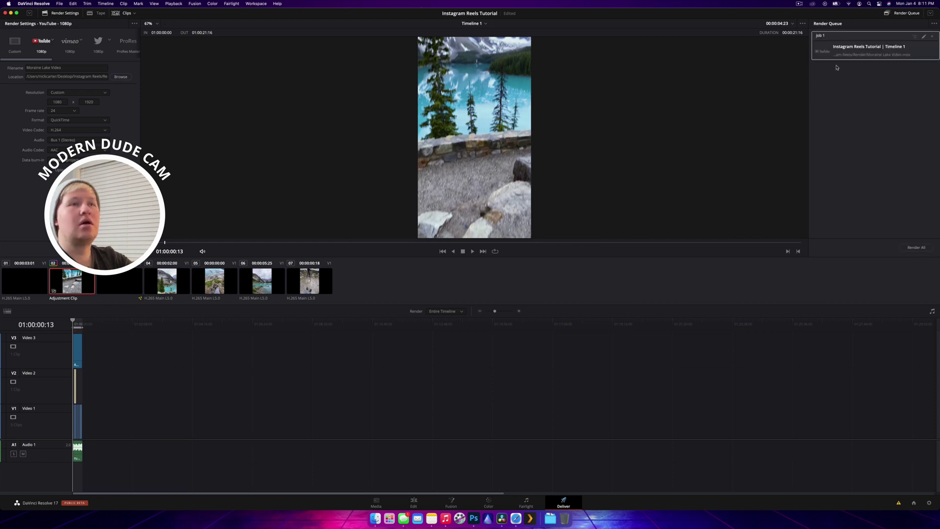
# Render the queued Moraine Lake Video job and preview the finished reel with Quick Look
pyautogui.click(927, 249)
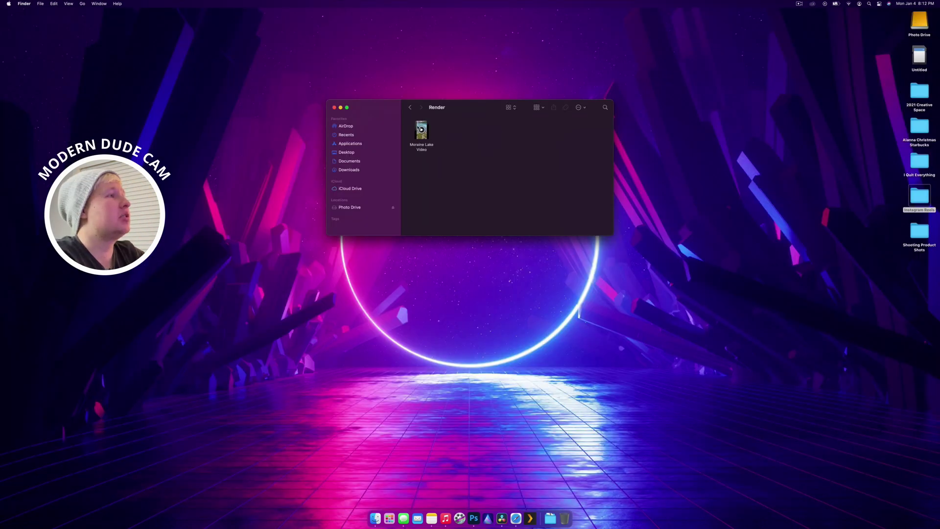
pyautogui.press('space')
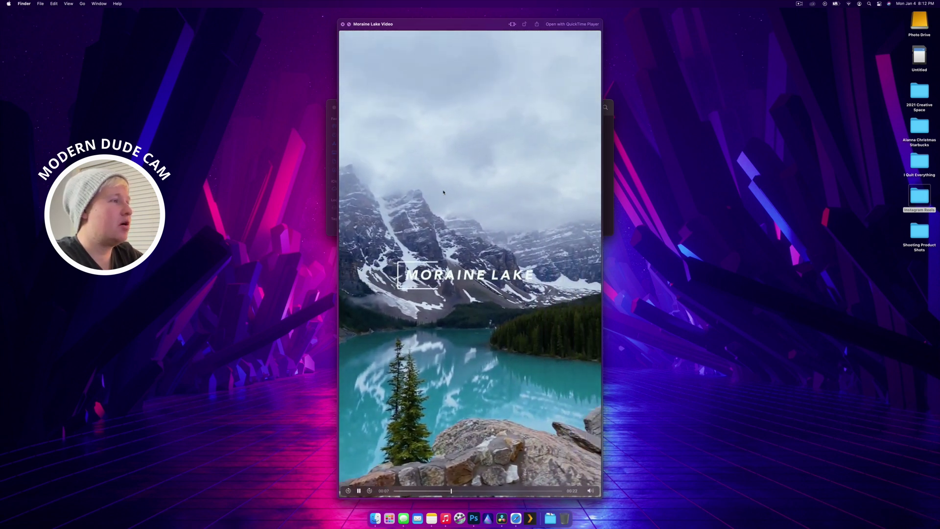
pyautogui.moveTo(444, 191)
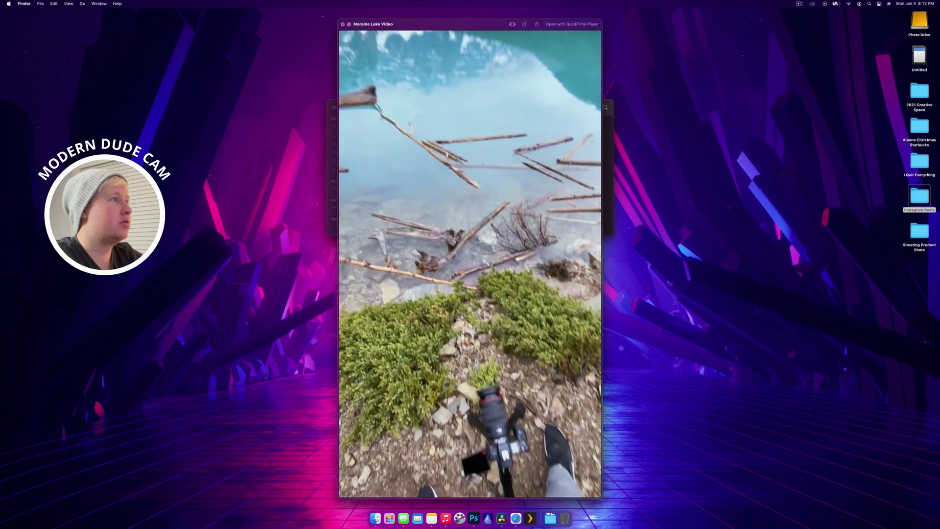